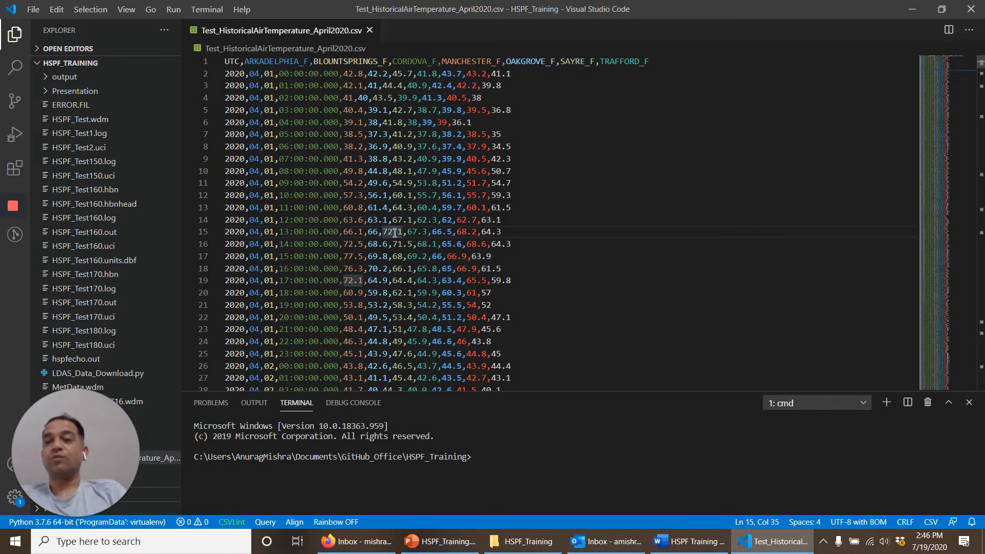
Step: Launch the SARA Timeseries Utility alongside the open air temperature CSV
mouse_move(245, 77)
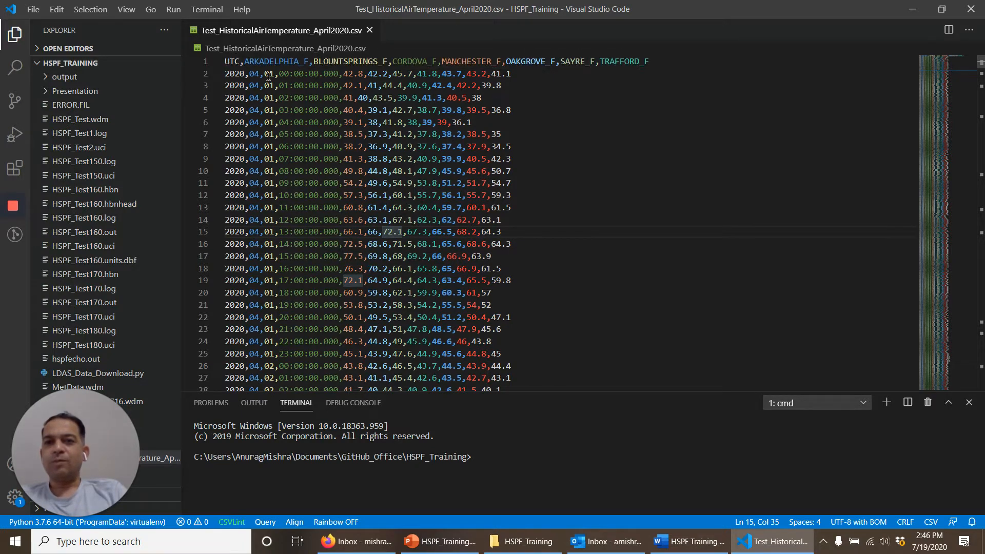
mouse_move(291, 75)
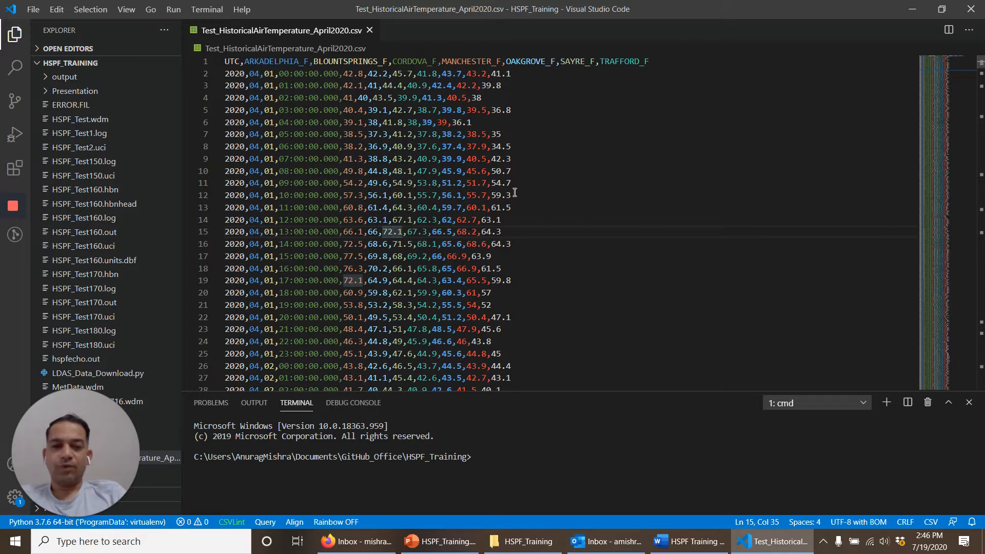
key("super")
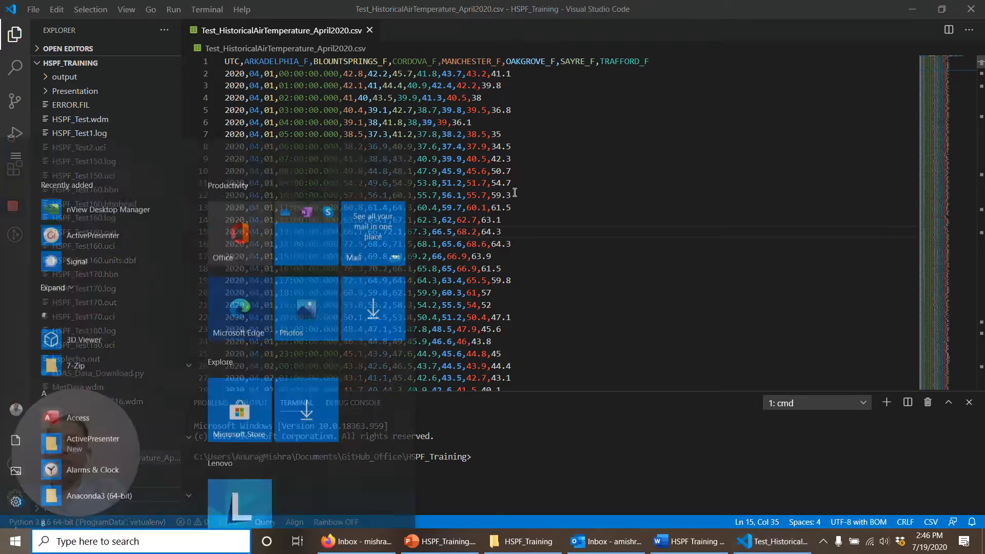
type("sara")
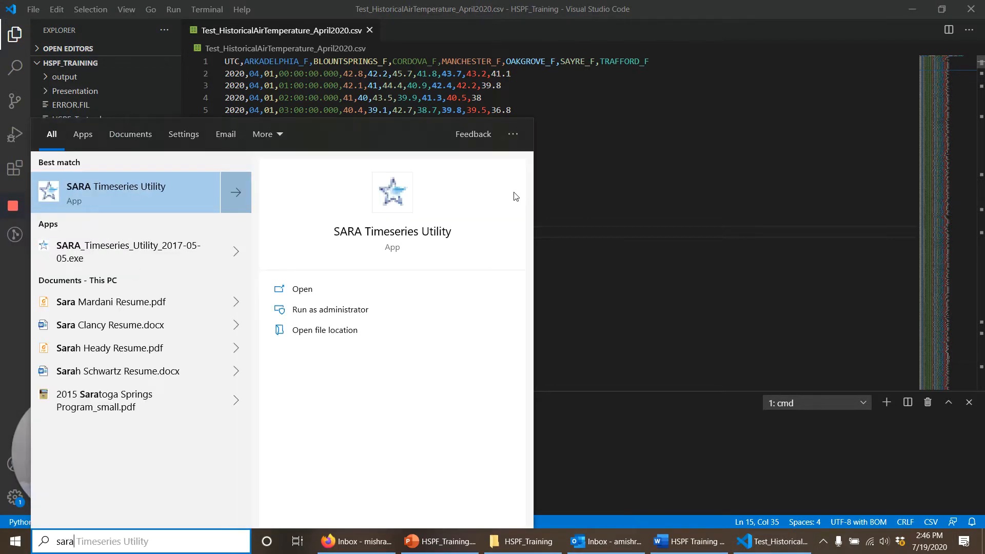
key("Return")
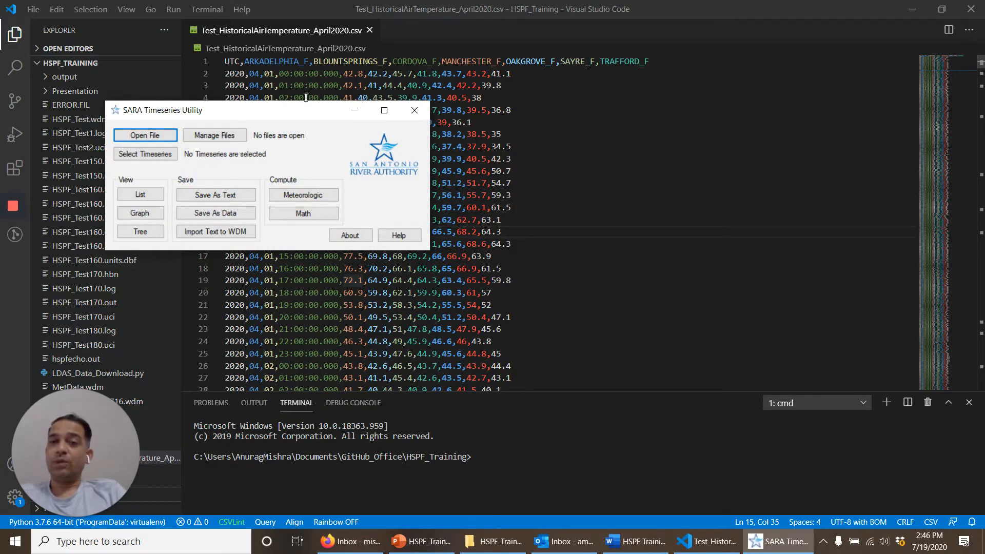
left_click_drag(290, 109, 515, 109)
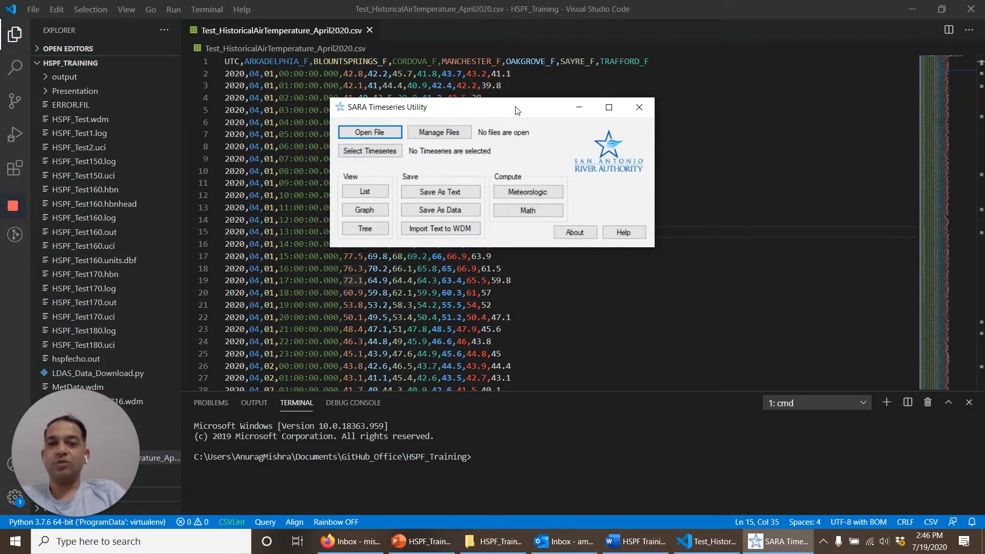
Step: Start opening a data file using the Read Data With Script file type
left_click(375, 133)
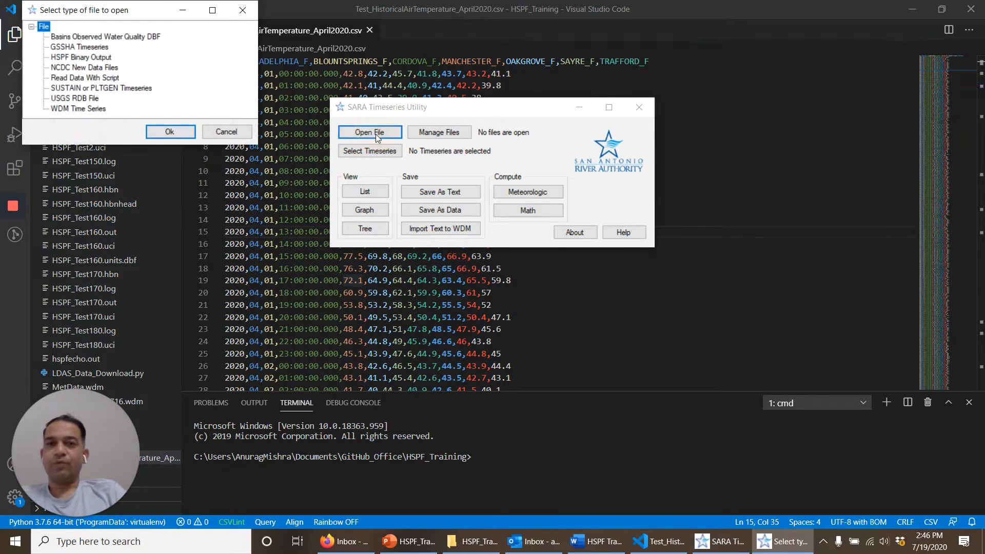
left_click_drag(125, 11, 308, 58)
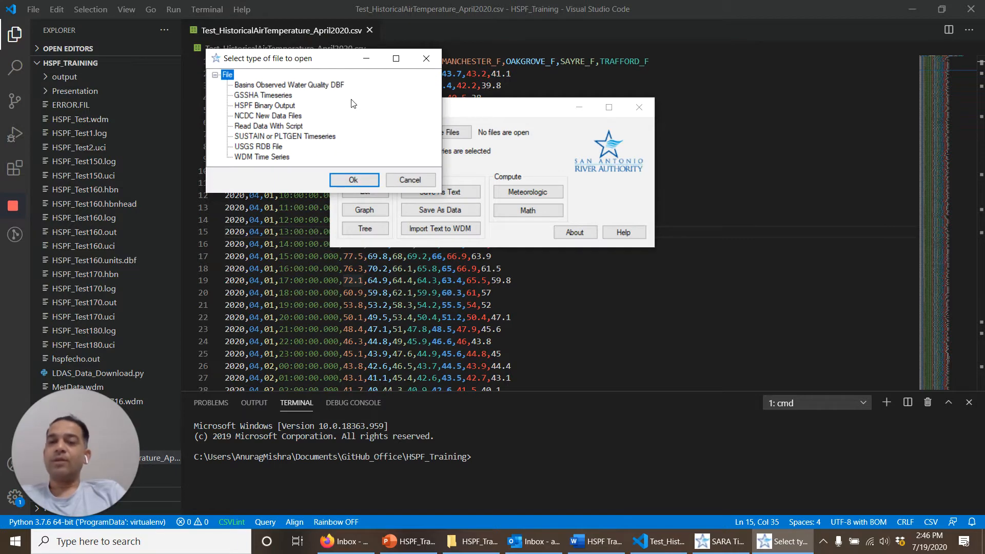
left_click(272, 126)
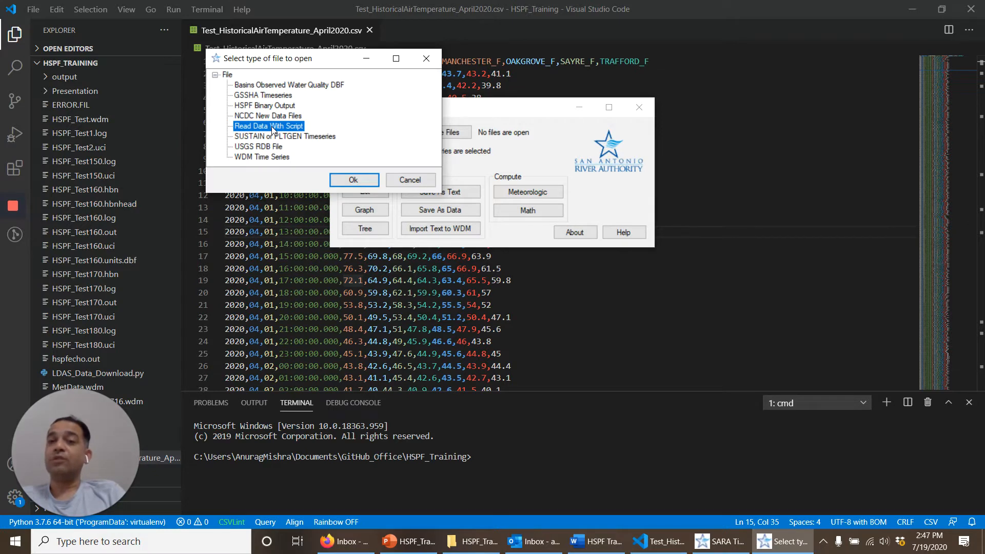
left_click(360, 179)
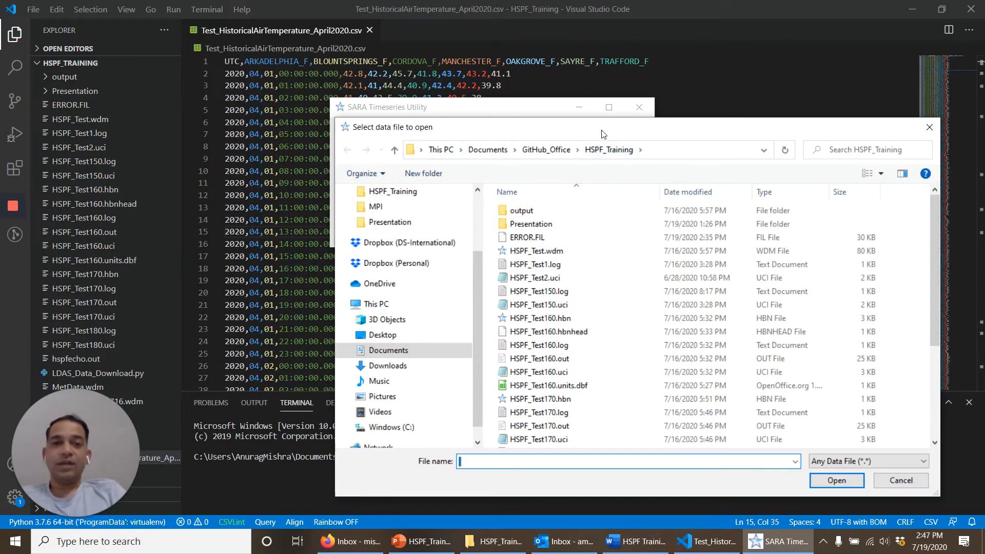
Step: Open Test_HistoricalAirTemperature_April2020.csv from the HSPF_Training folder as the data file
left_click_drag(602, 128, 521, 72)
scroll(494, 243, "down", 4)
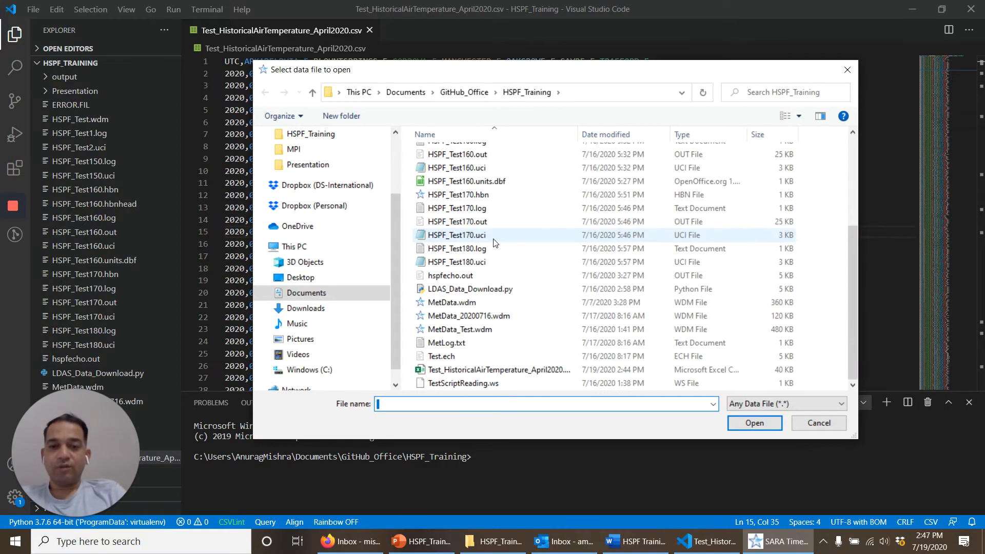
left_click(497, 372)
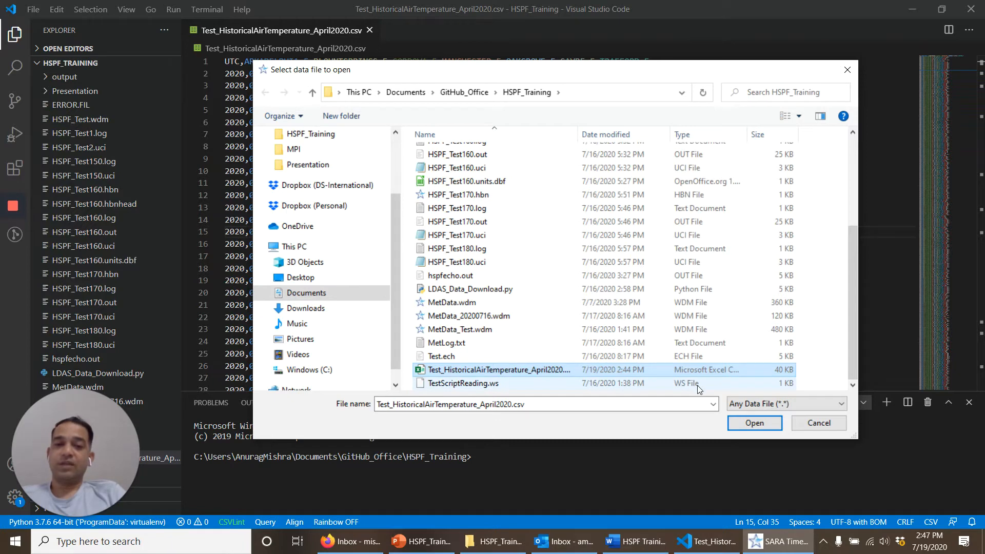
left_click(754, 423)
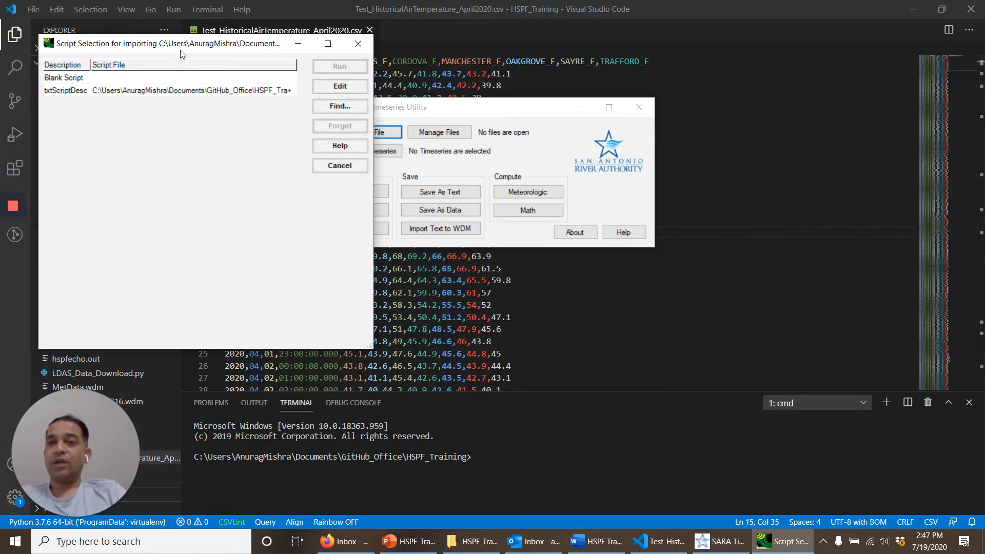
Step: Open the Blank Script for editing in the Script Creation Wizard to import the CSV
left_click_drag(189, 46, 263, 52)
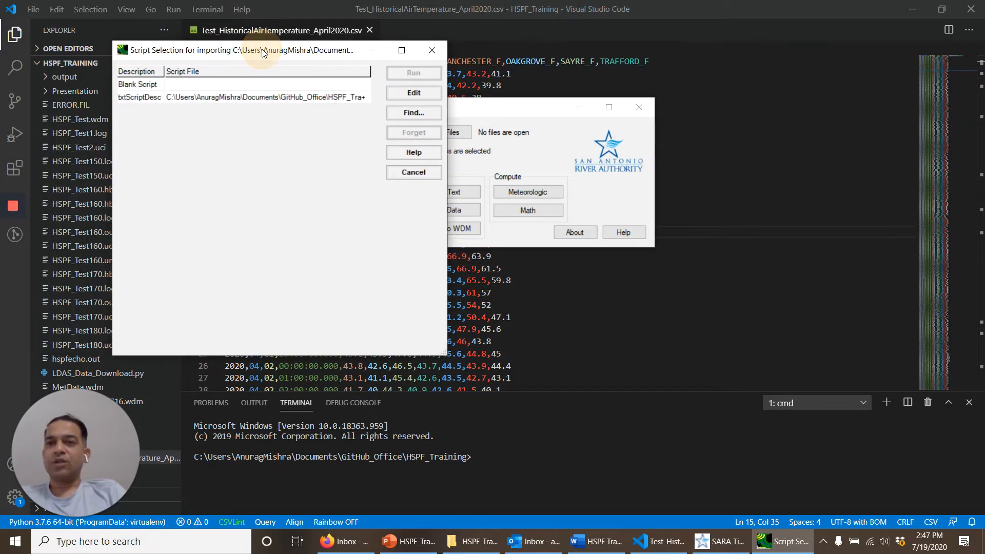
left_click(267, 86)
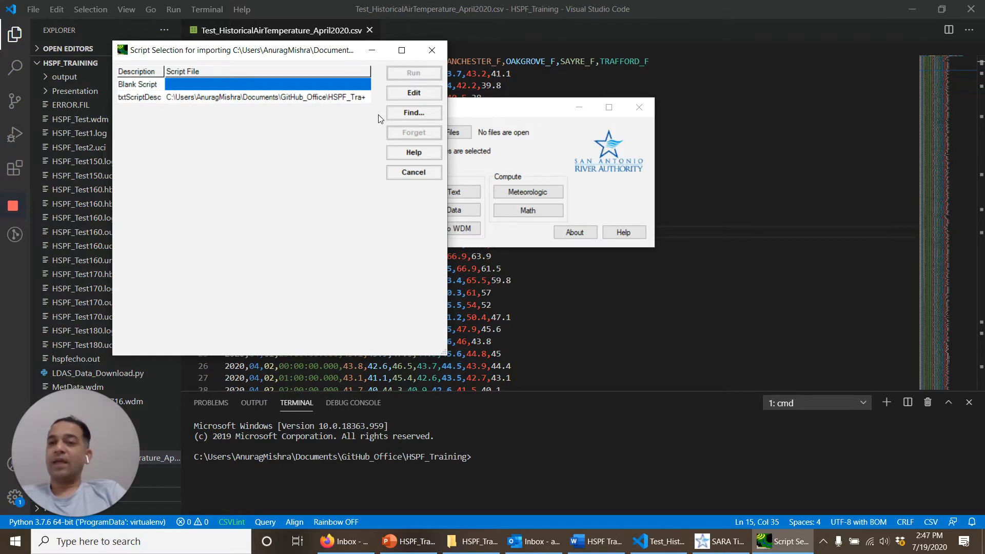
left_click(420, 96)
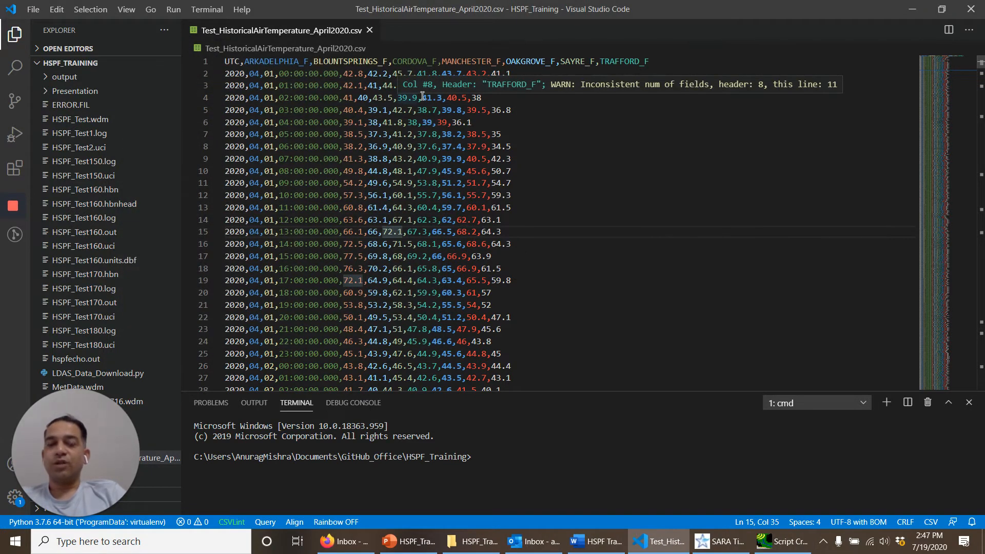
left_click(790, 541)
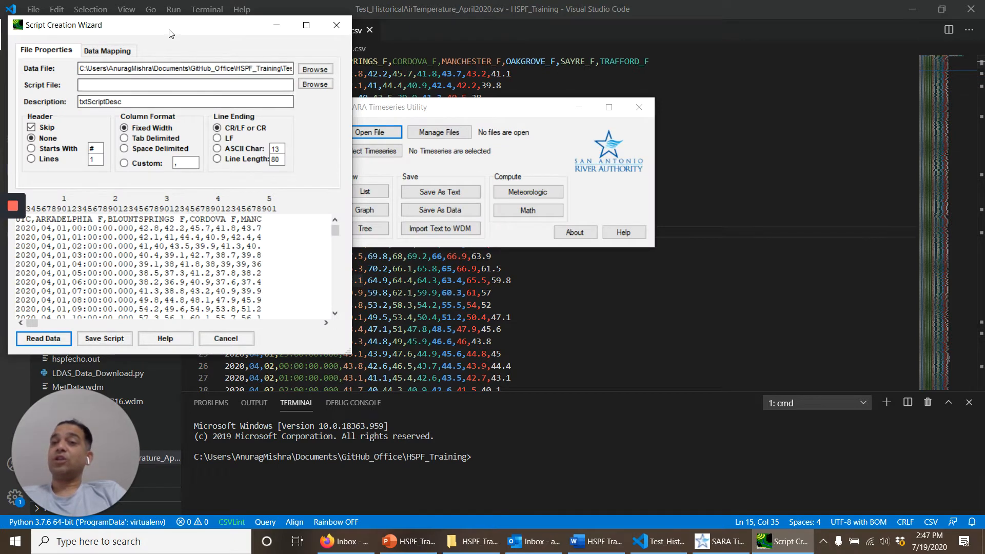
left_click_drag(175, 27, 317, 42)
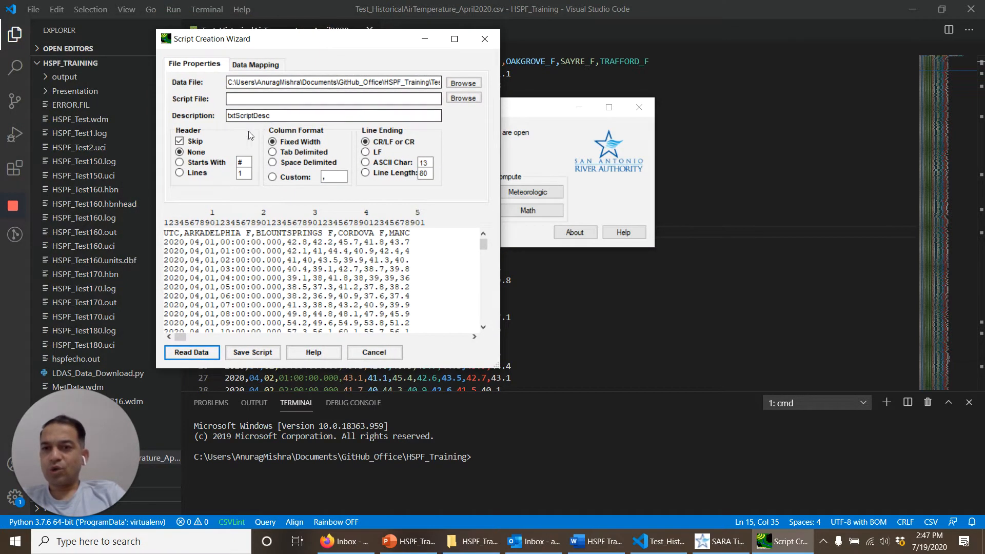
Step: Define the header as 1 line and split the columns with custom delimiters, comma and colon
left_click(180, 173)
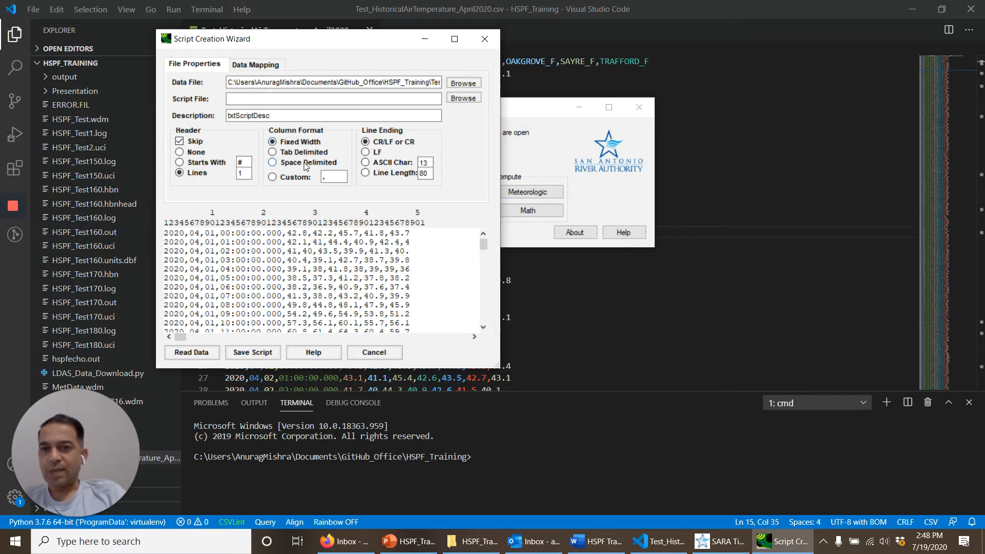
left_click(272, 177)
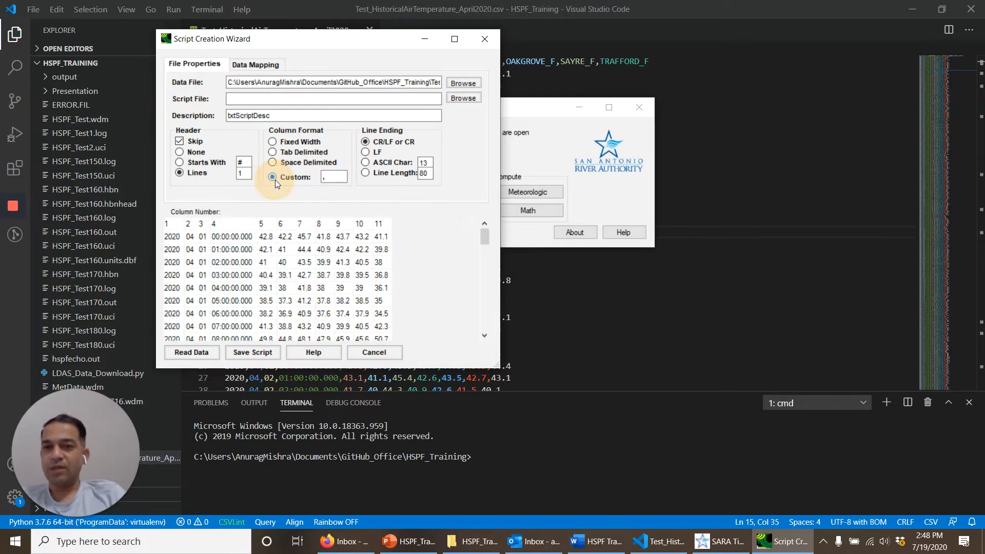
left_click(331, 176)
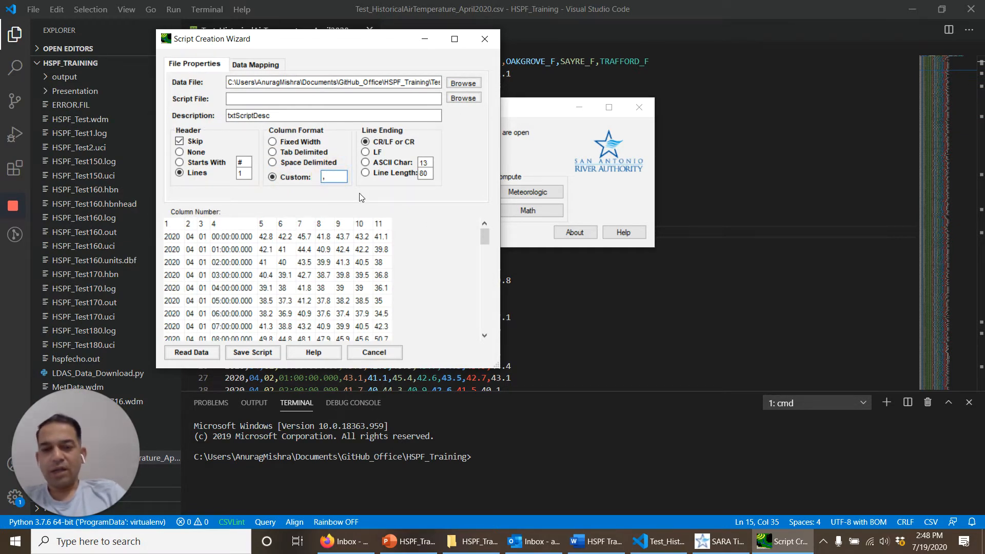
type(":")
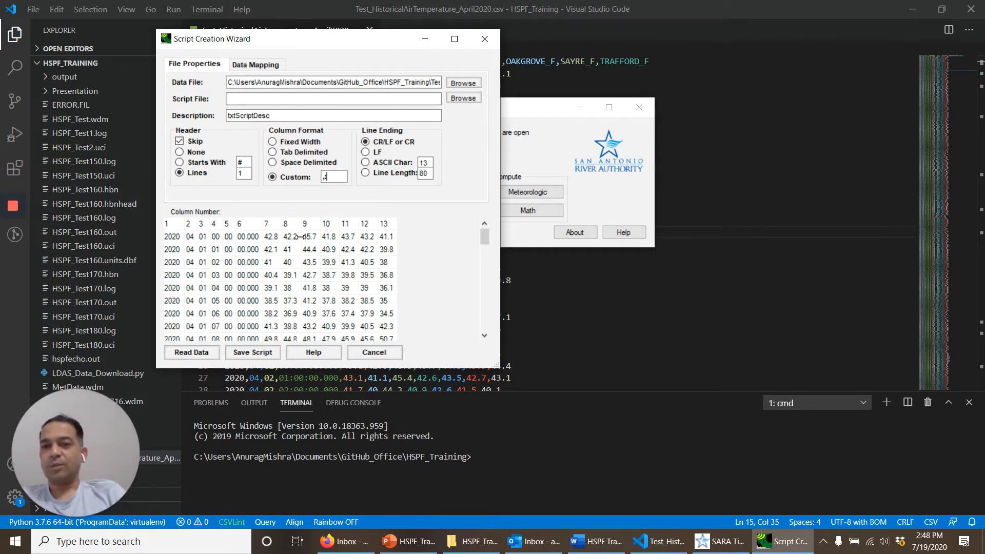
Step: Map the data's input columns: Value to 7, Year to 1, Month to 2, Day to 3 and Hour to 4
left_click(255, 67)
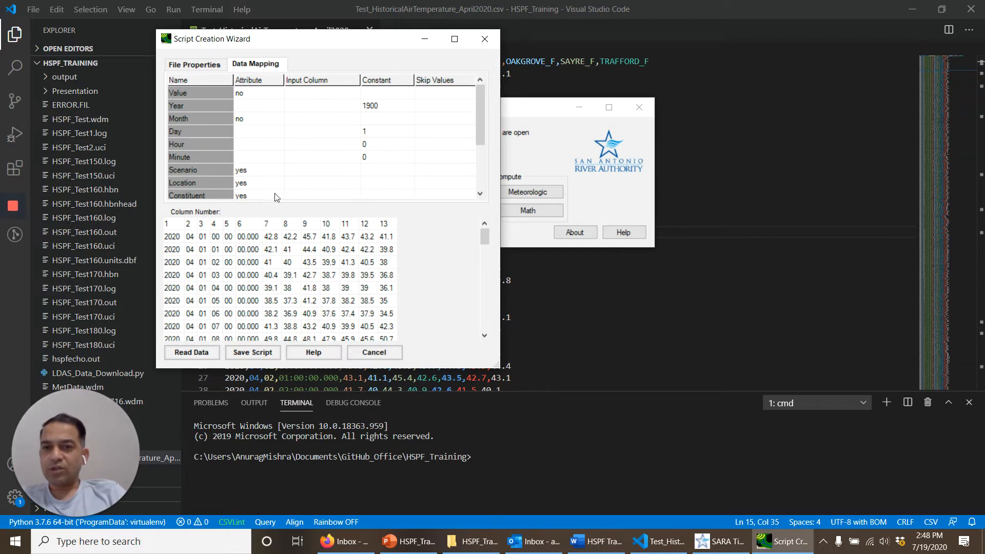
left_click(309, 95)
type("7")
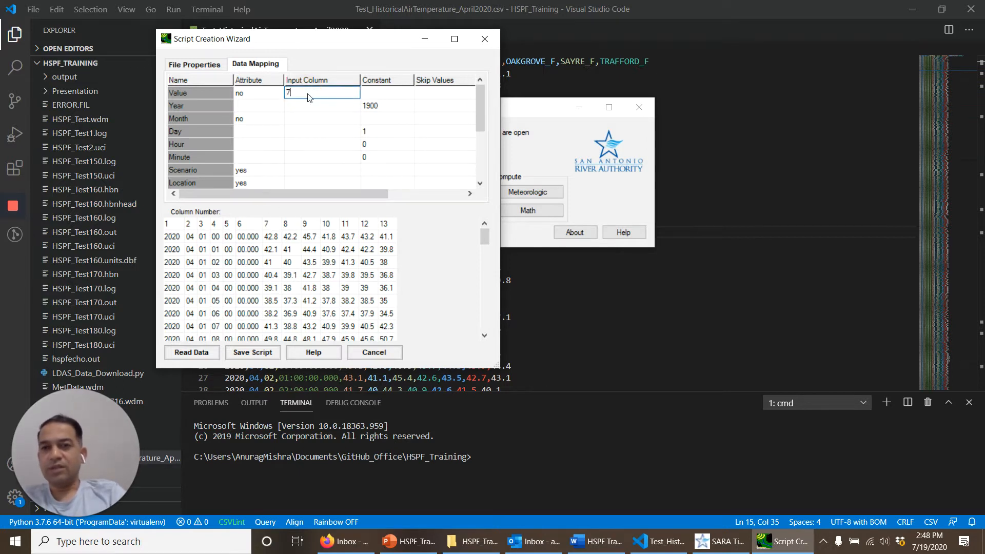
left_click(308, 109)
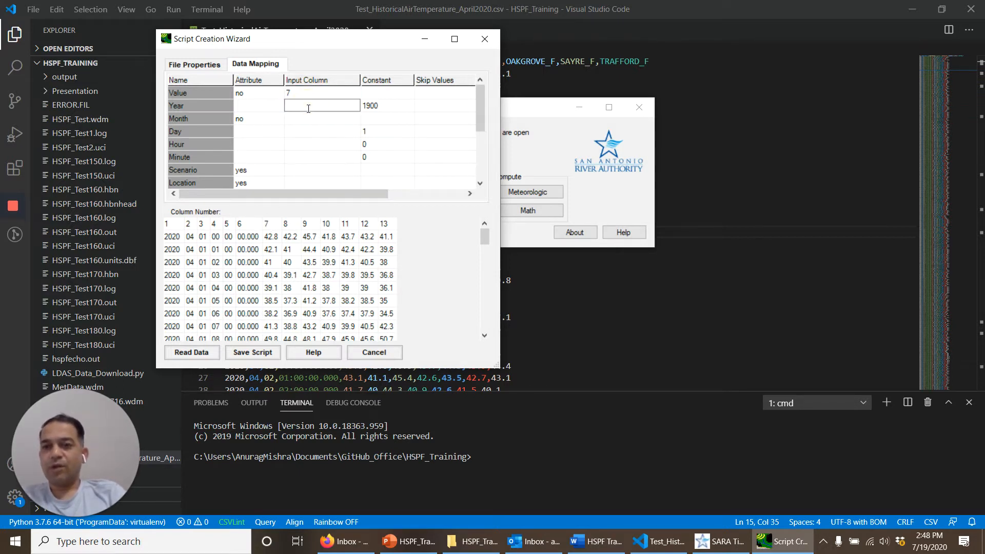
type("1")
left_click(304, 120)
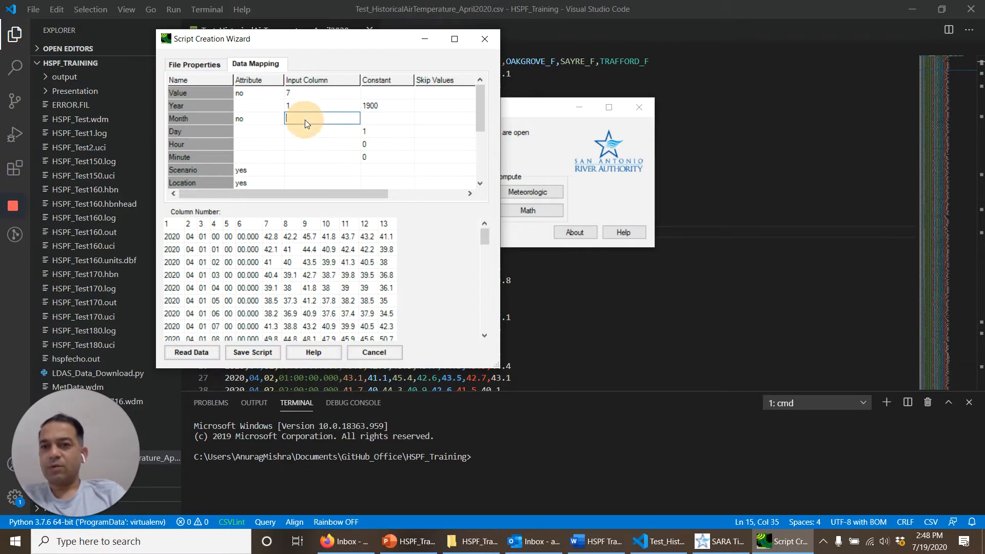
type("2")
left_click(305, 132)
type("3")
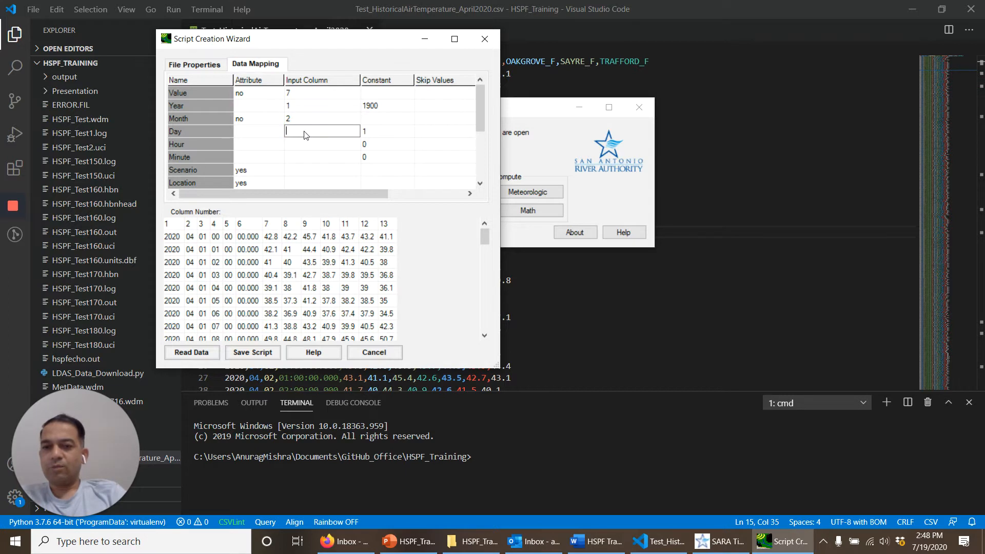
left_click(301, 145)
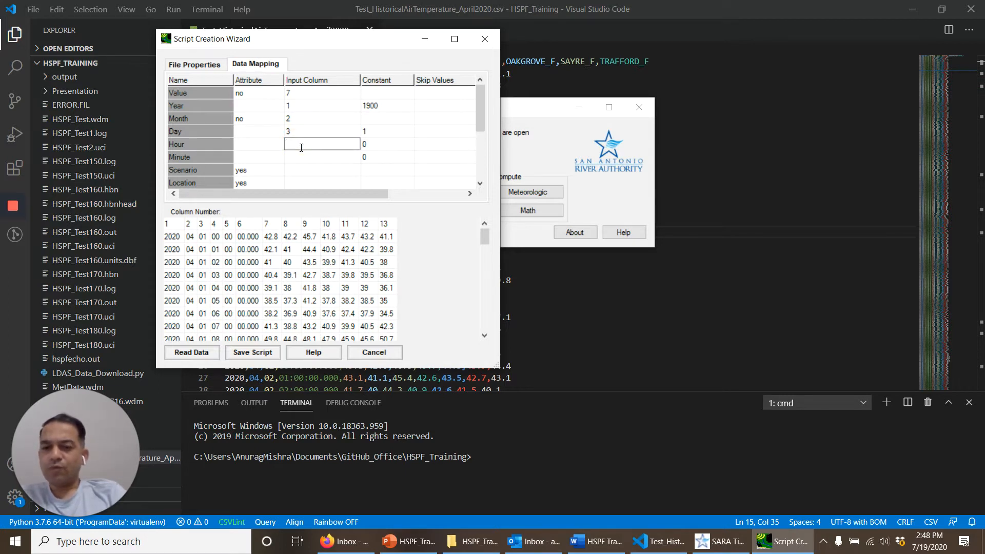
type("4")
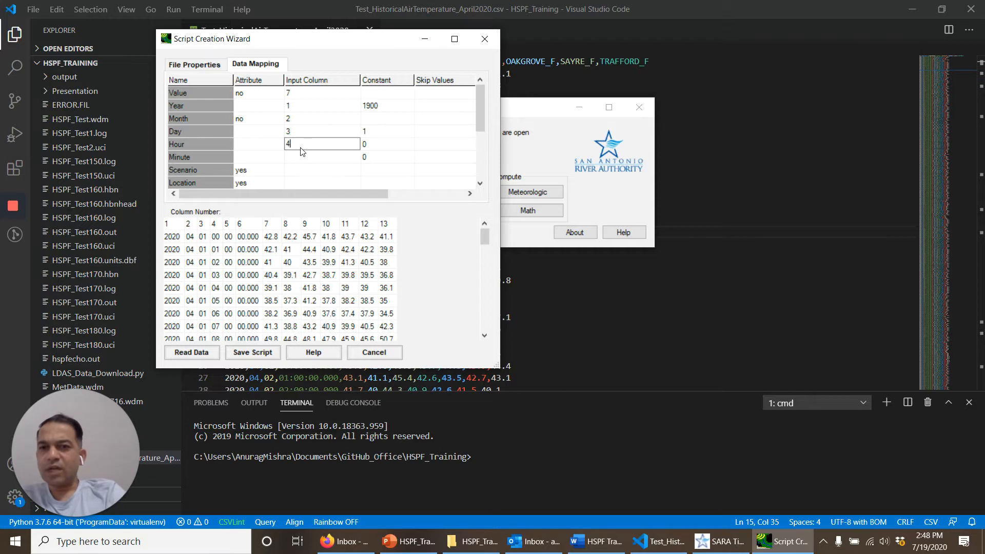
Step: Set the Scenario attribute's constant to OBSERVED in the data mapping
left_click(379, 171)
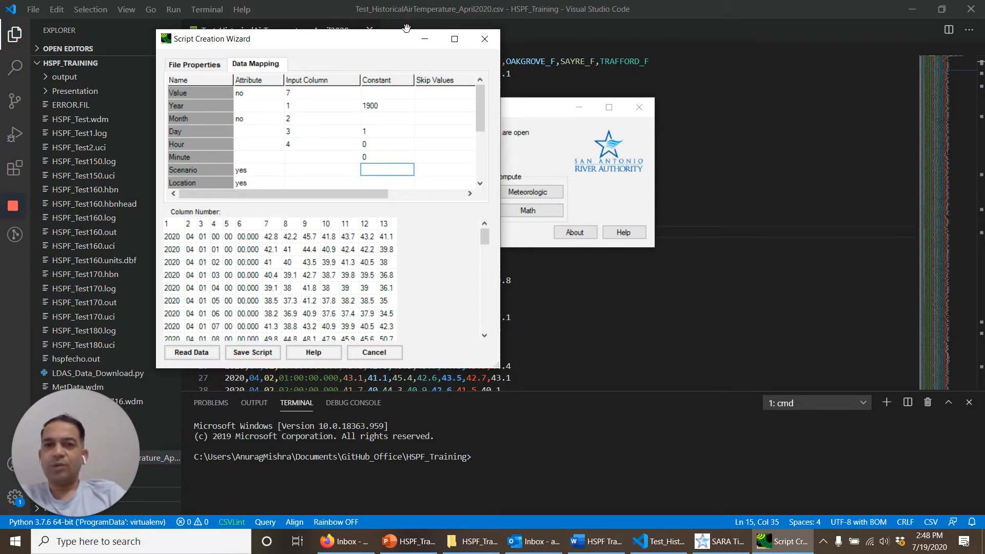
left_click_drag(407, 32, 408, 14)
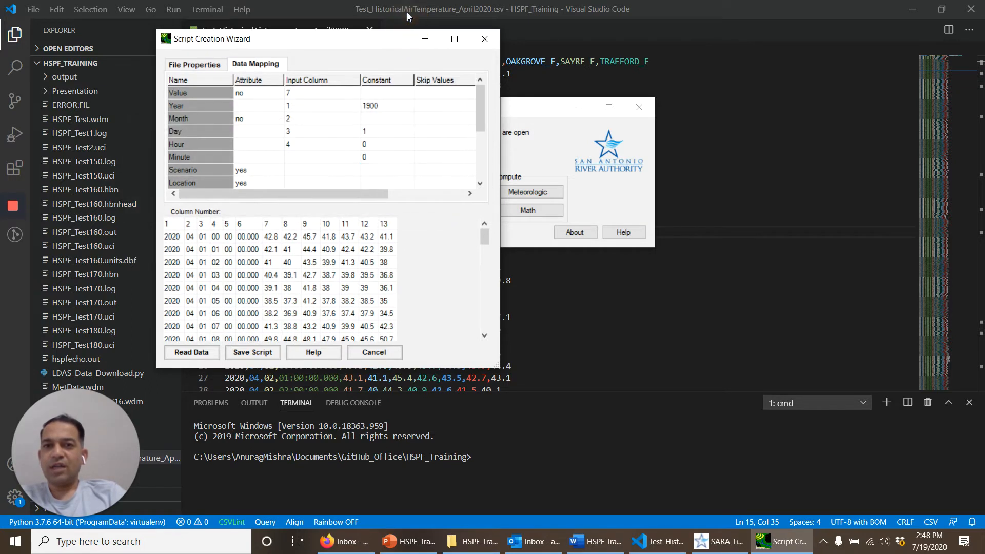
left_click(385, 170)
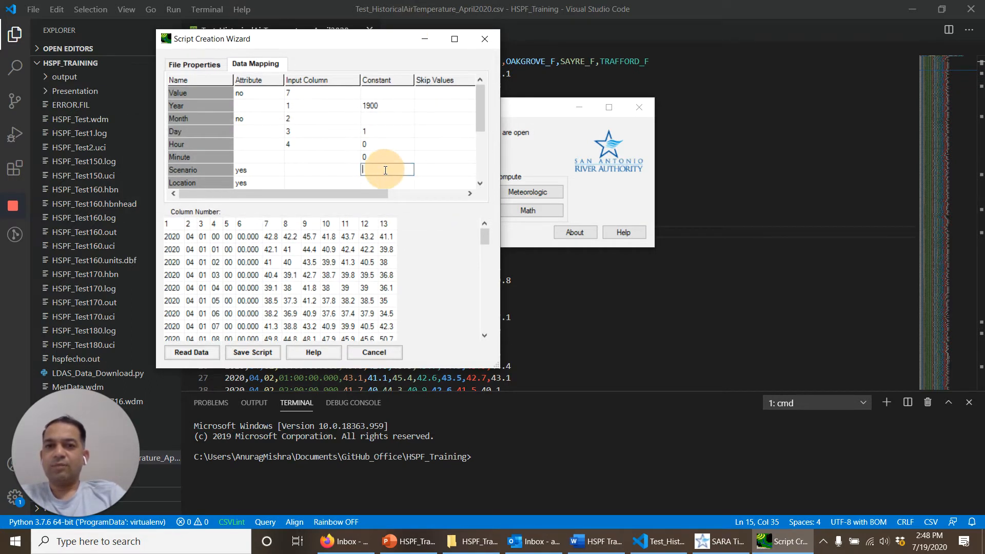
type("OBSER")
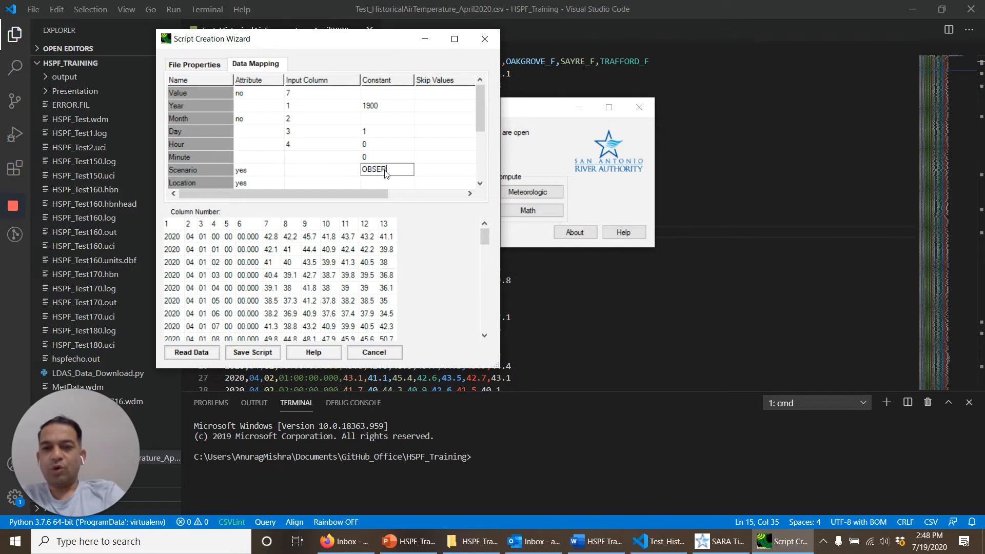
type("VED")
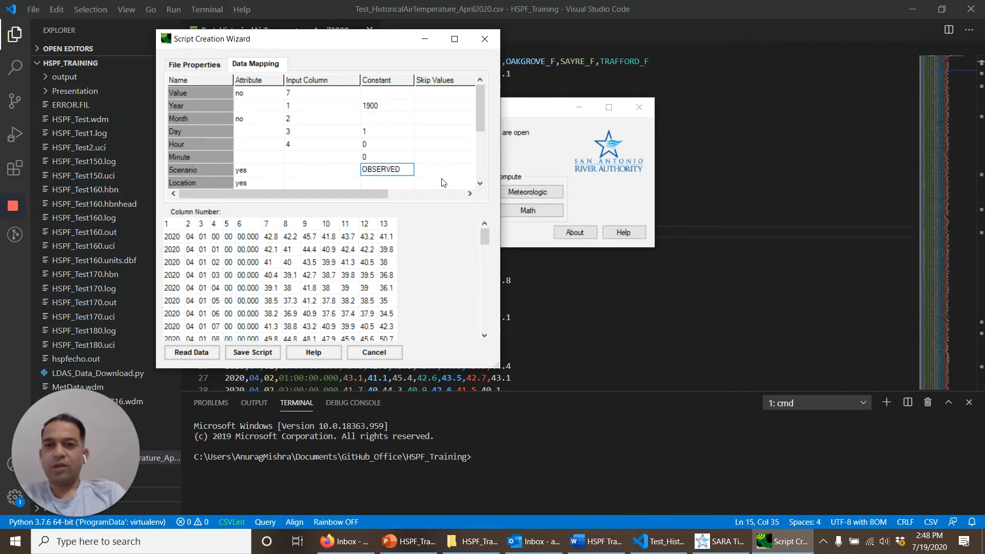
left_click(481, 183)
left_click(481, 184)
left_click(481, 183)
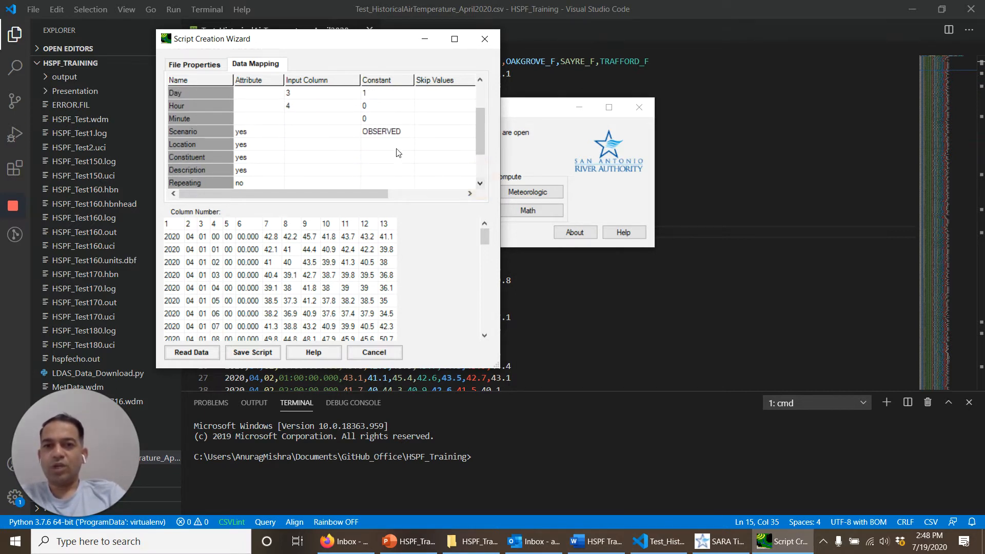
Step: Set the Location constant to ONLINECLASS and the Constituent constant to ATEMP in the data mapping
left_click(390, 145)
left_click(390, 144)
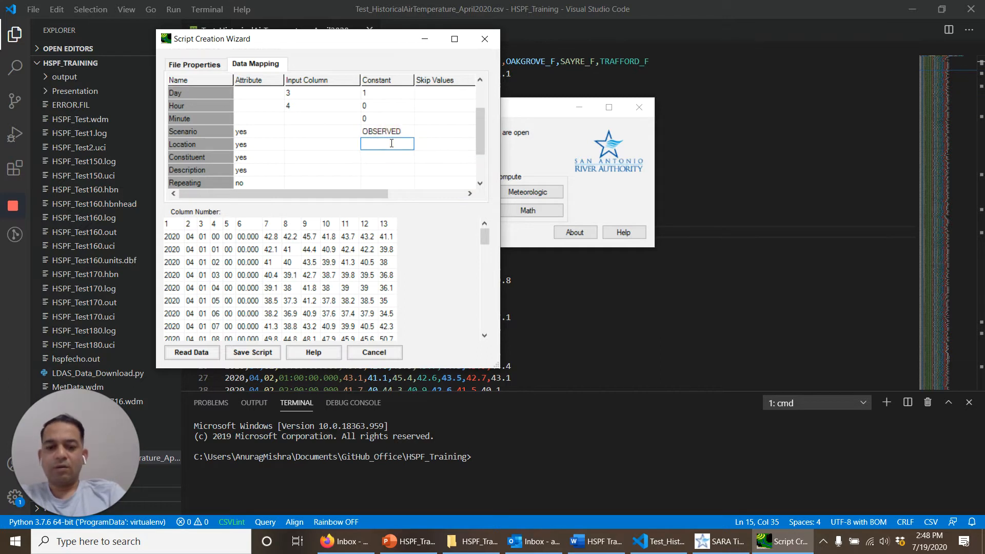
type("ONLIN")
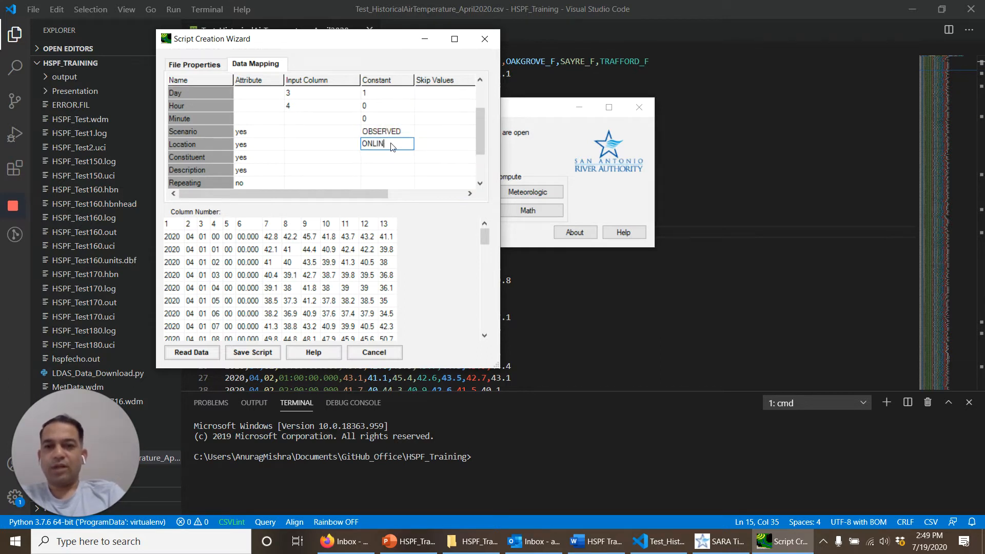
type("ECLASS")
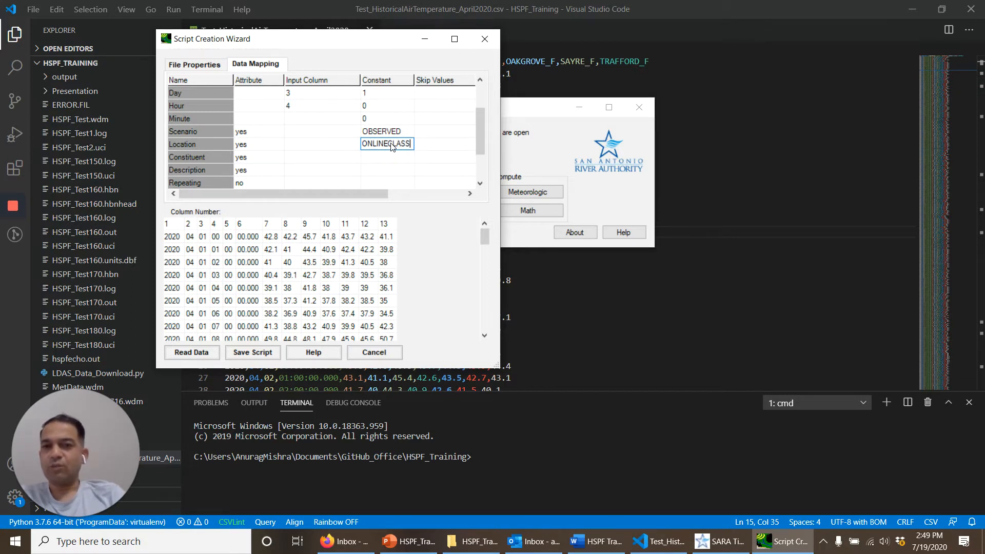
left_click(392, 157)
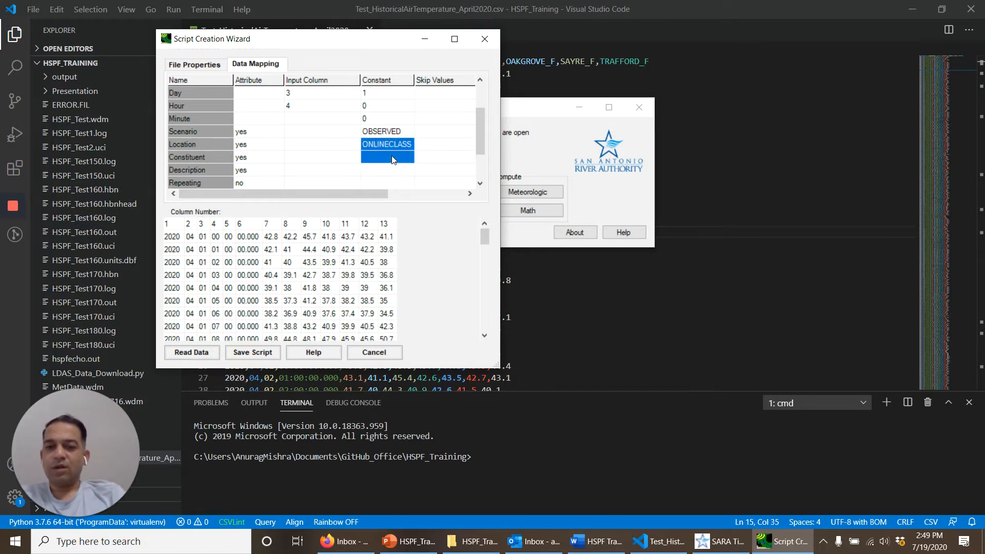
type("ATE")
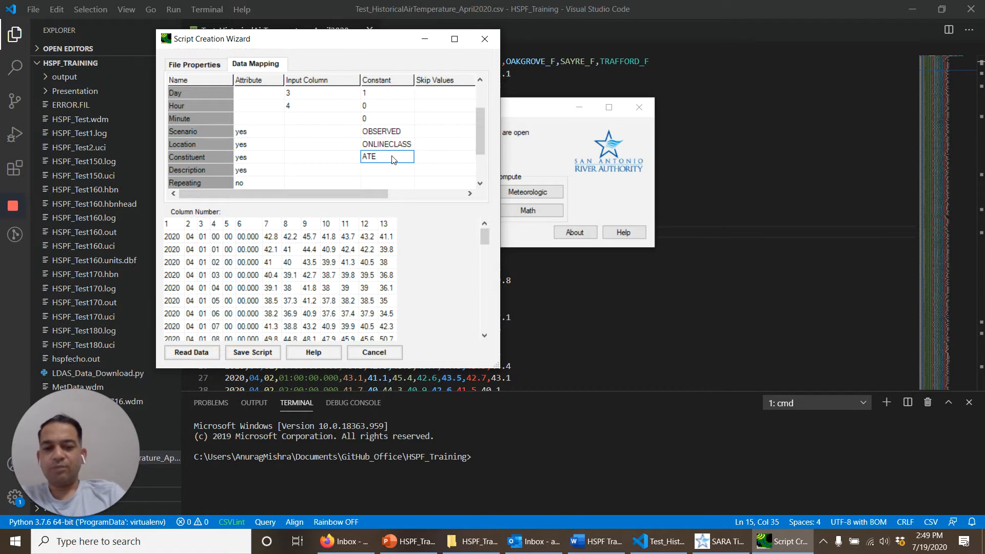
type("MP")
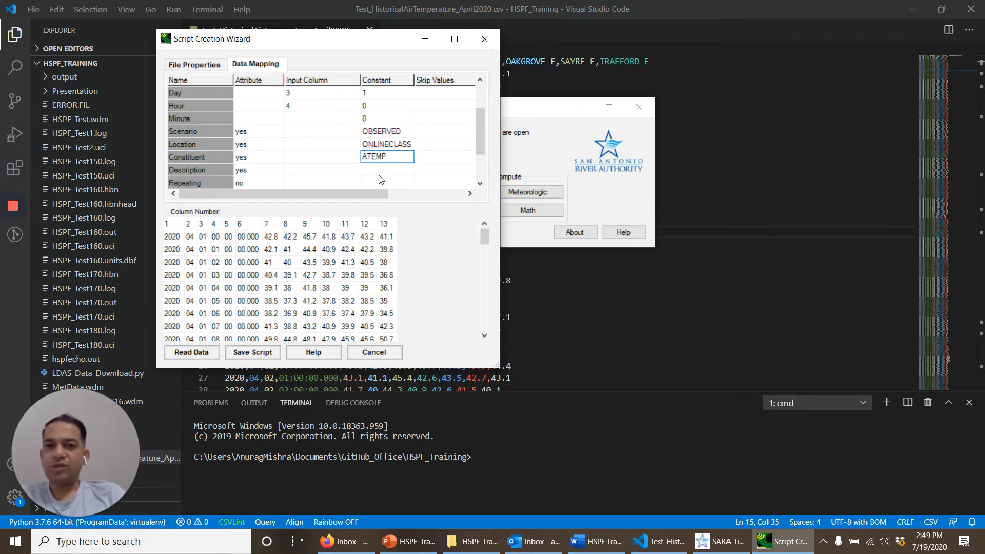
Step: Set the Description constant to "Testing data reading by SARA from a text data"
left_click(382, 171)
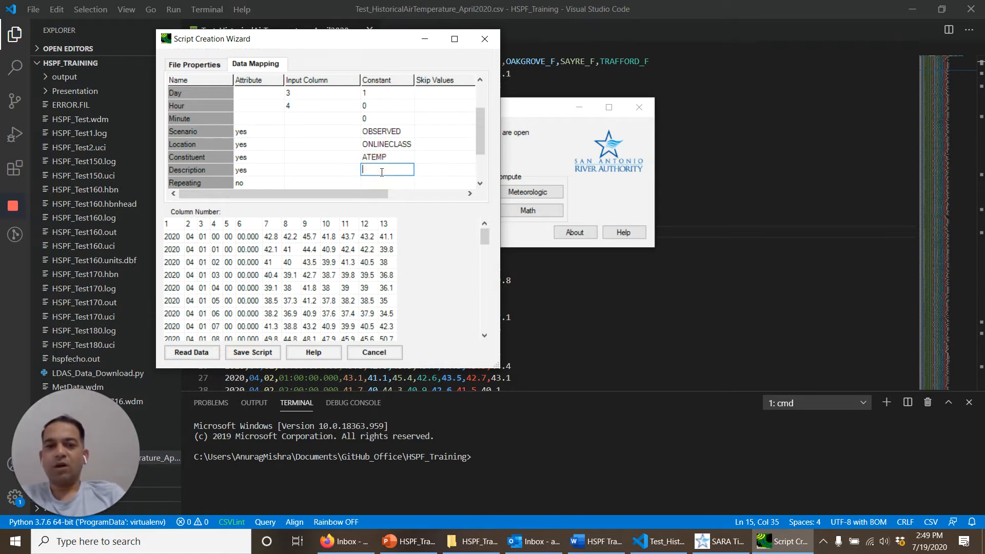
type("Testing ")
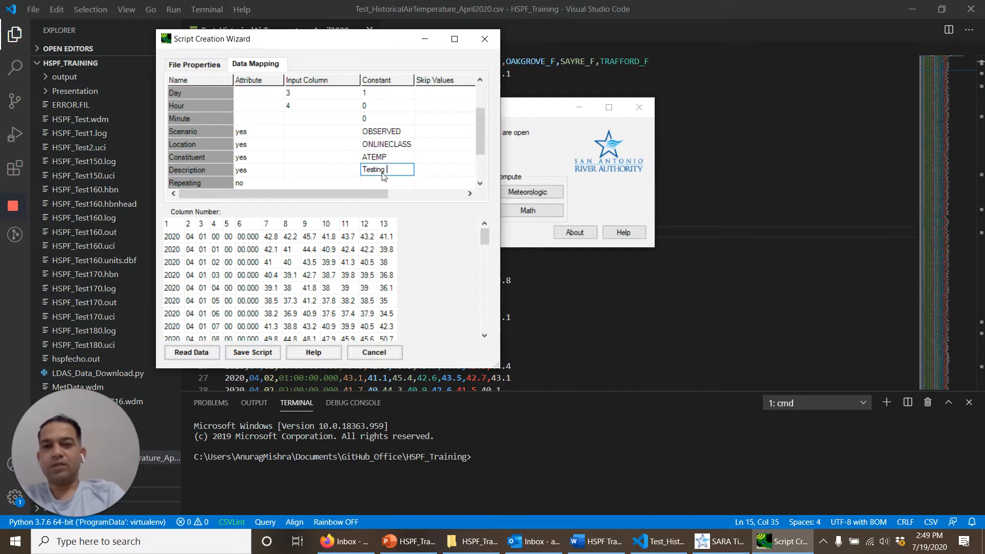
type("data r")
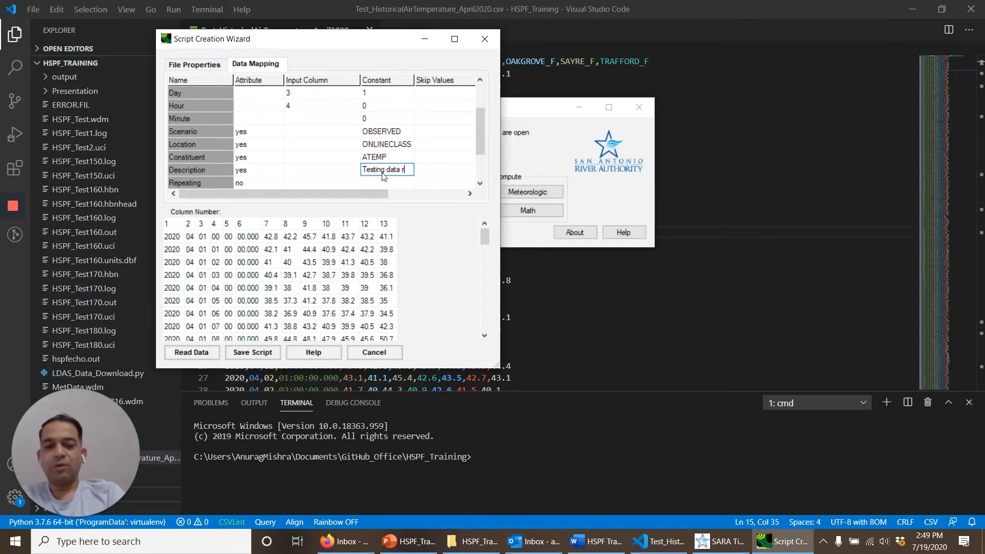
type("eading by SA")
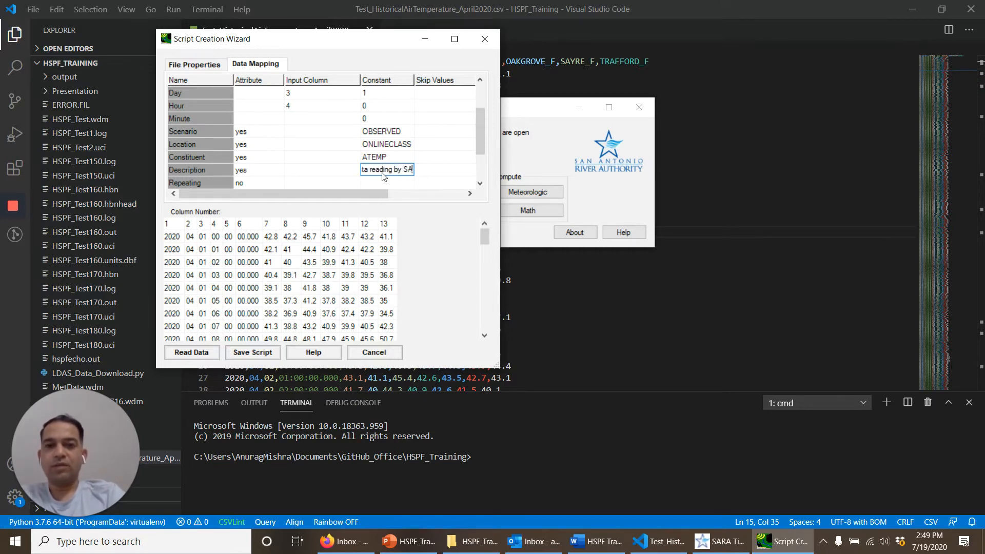
type("RA f")
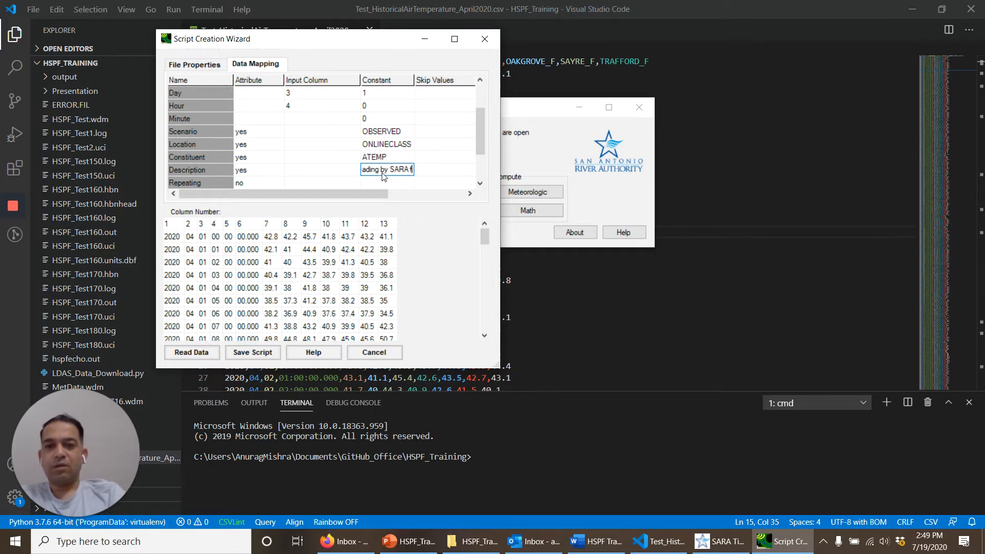
type("rom a text daya")
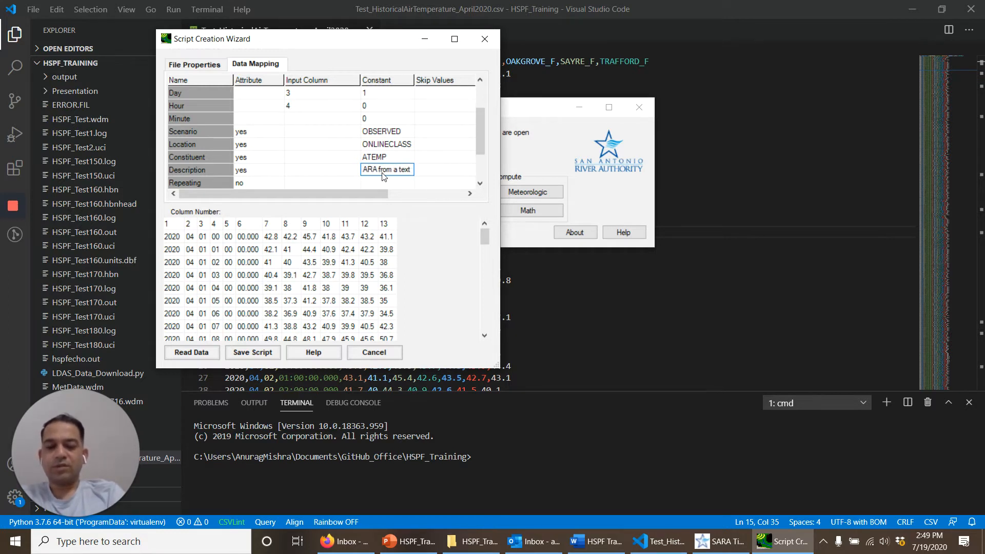
key("BackSpace")
key("BackSpace")
type("ta")
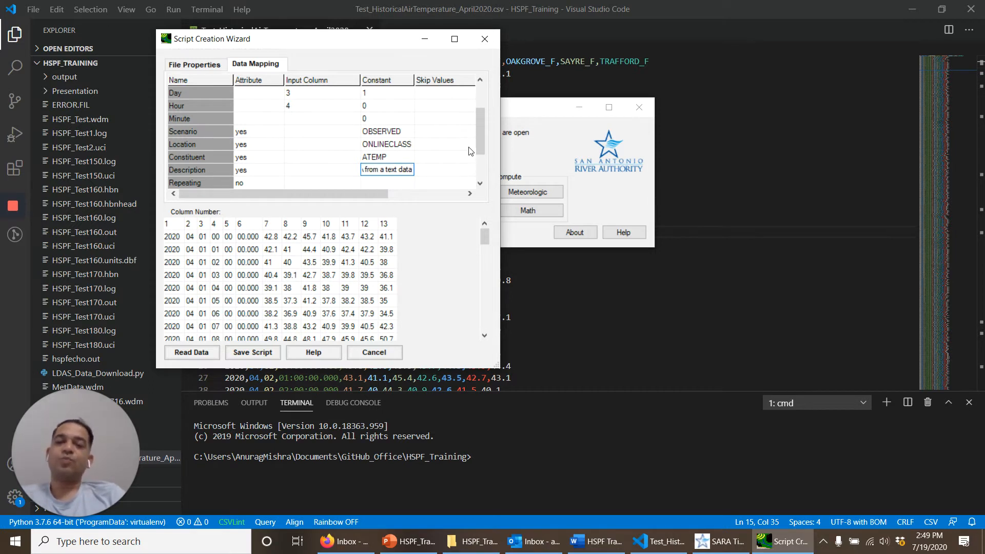
Step: Read the CSV data with the configured import script and dismiss the run summary
left_click(479, 183)
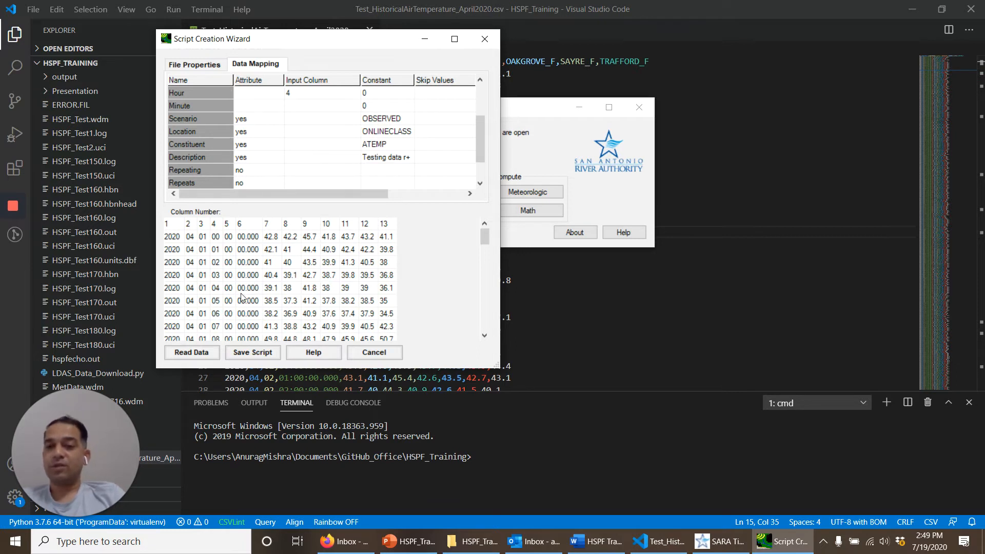
left_click(192, 352)
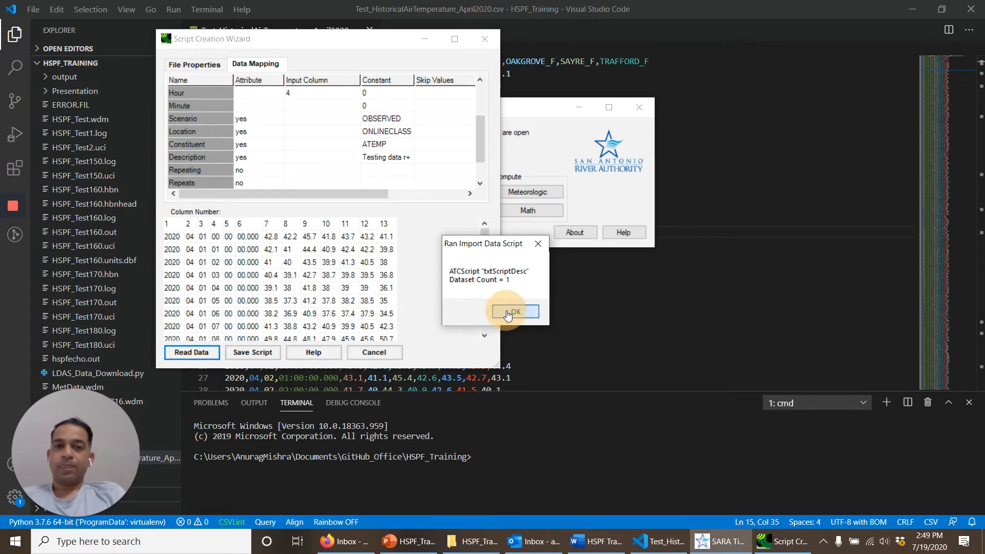
left_click(515, 312)
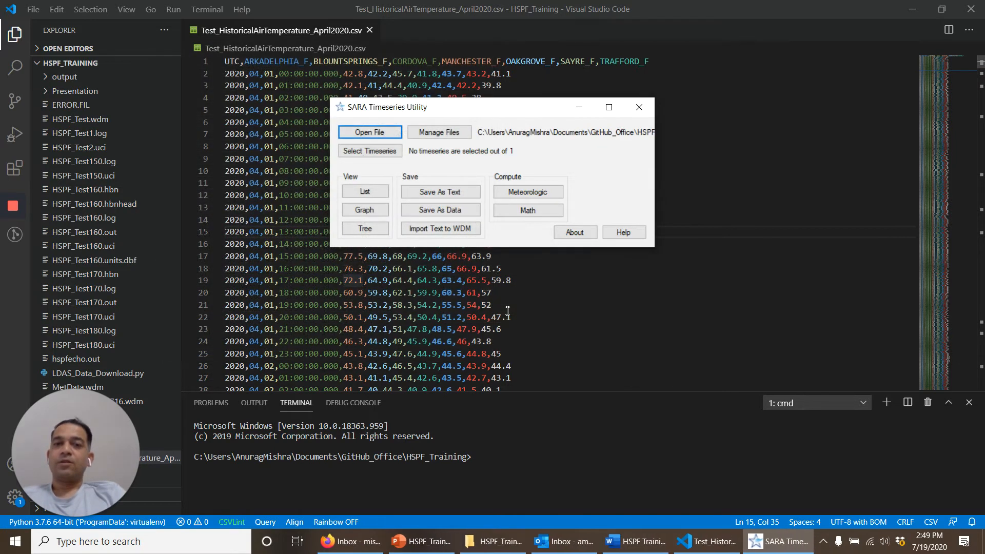
Step: Select the imported OBSERVED ONLINECLASS ATEMP dataset as the active timeseries
left_click(392, 152)
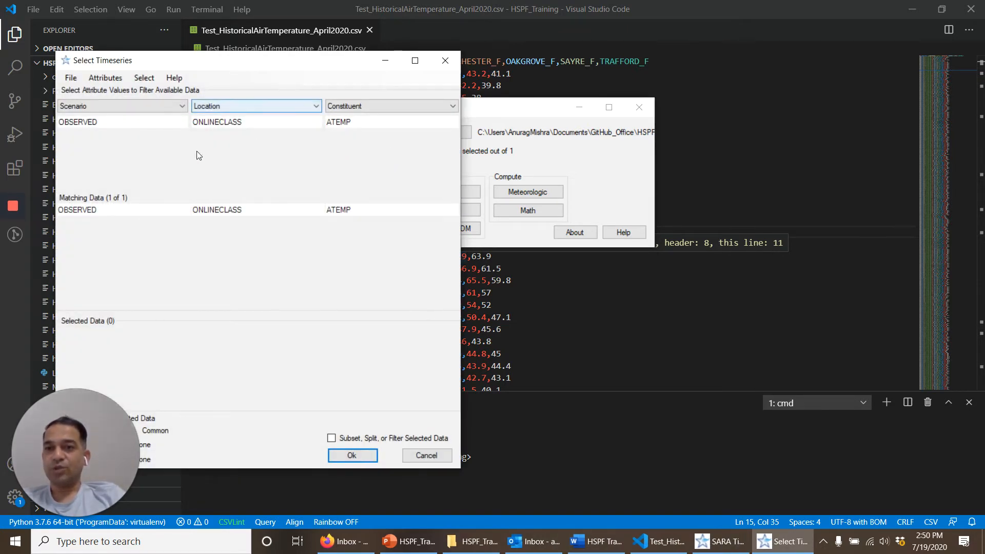
left_click(112, 212)
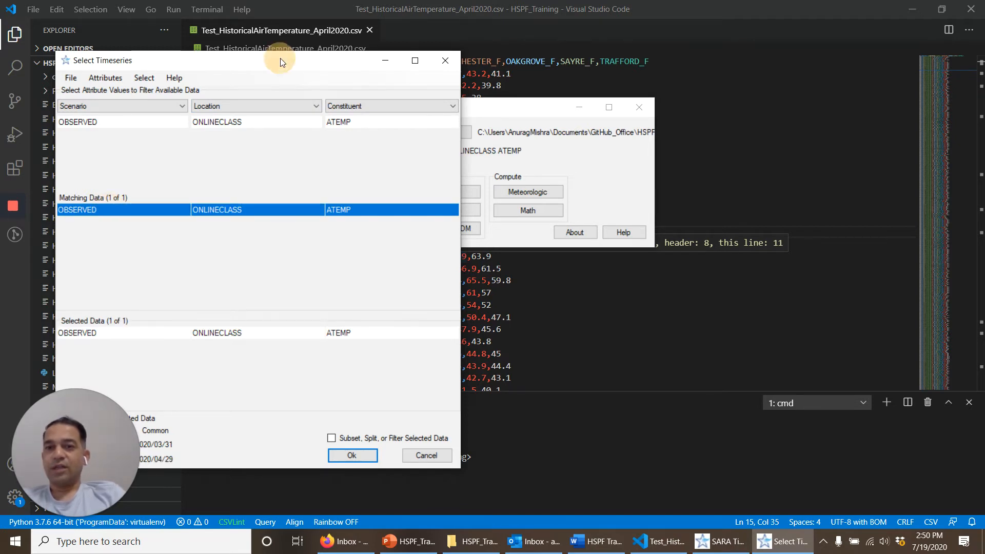
left_click_drag(280, 57, 443, 31)
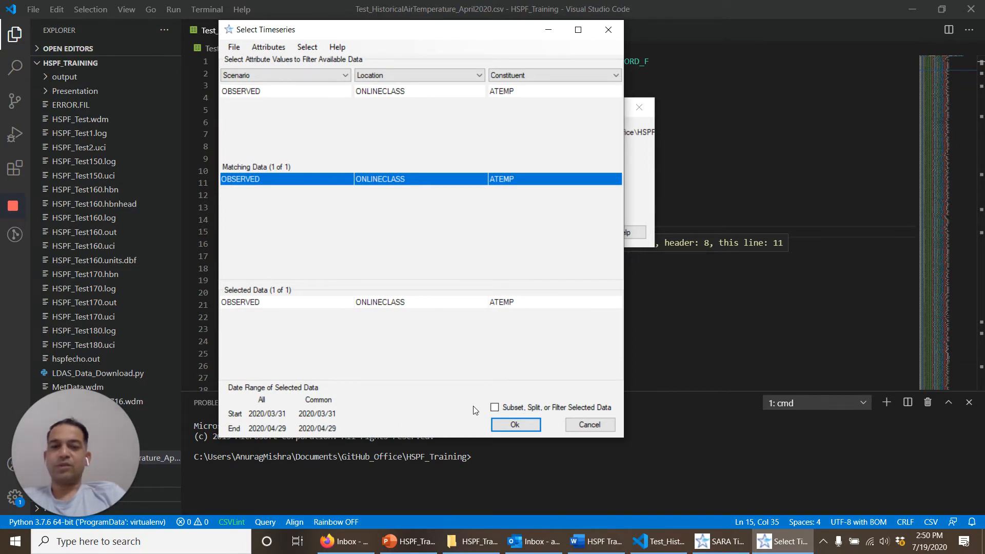
left_click(516, 424)
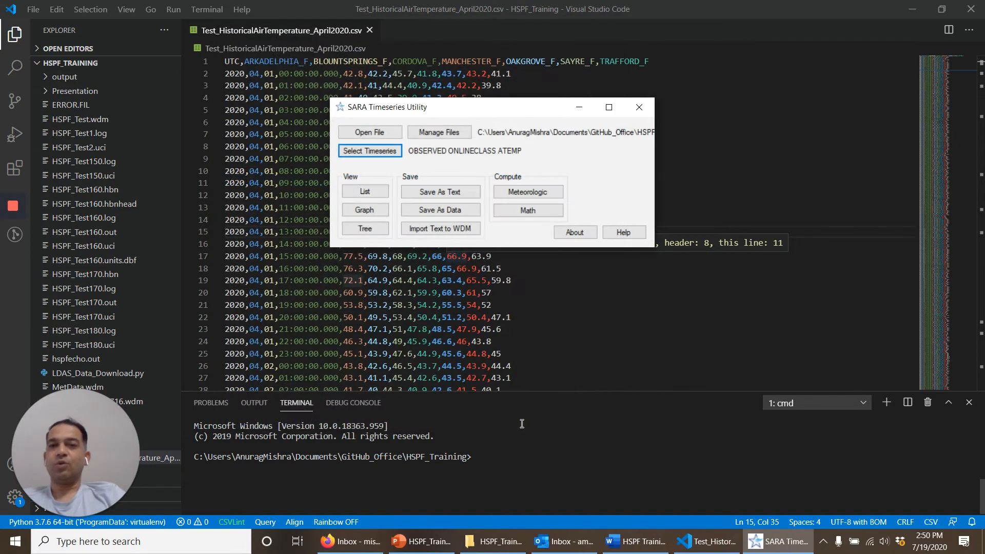
Step: List the selected timeseries to check its hourly temperature values, and close the list
left_click(371, 193)
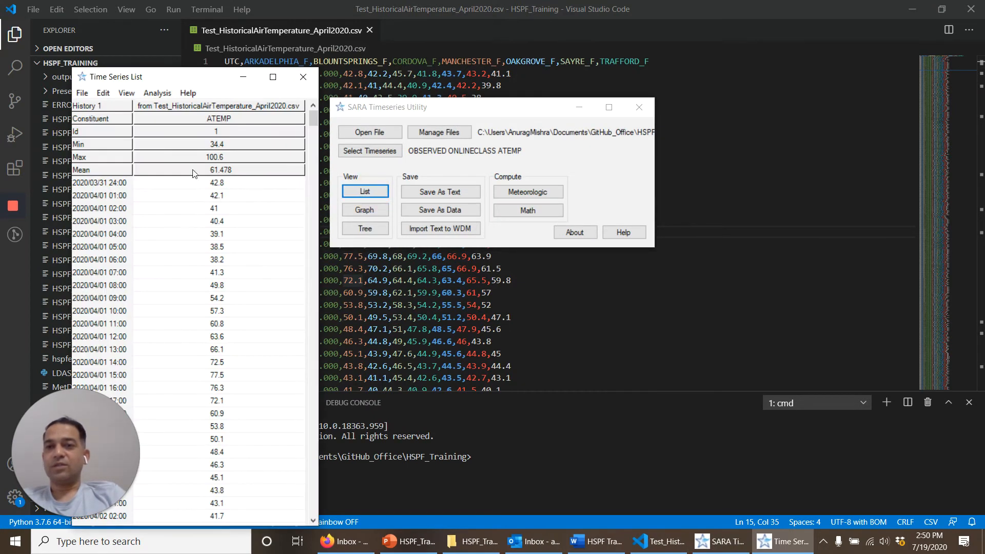
left_click_drag(213, 81, 263, 50)
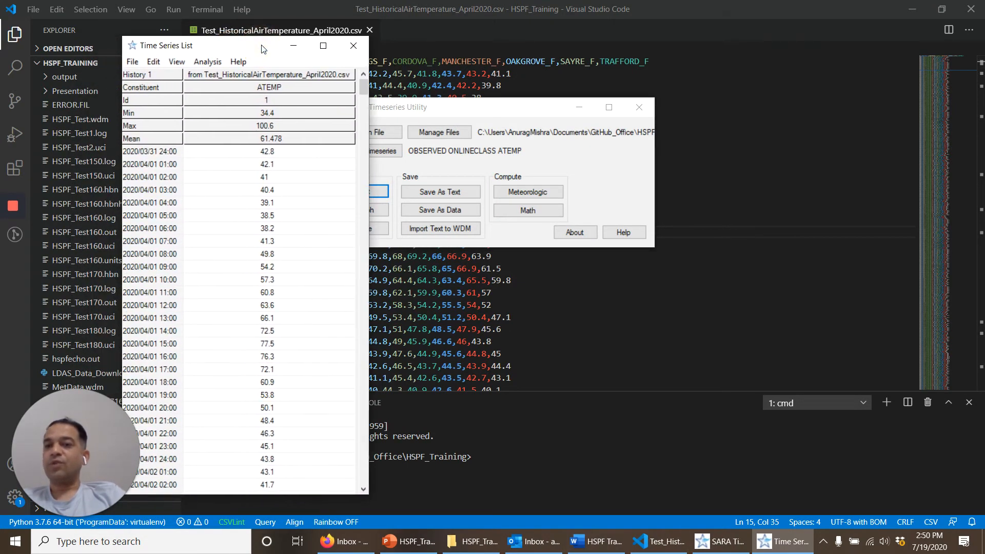
left_click(353, 43)
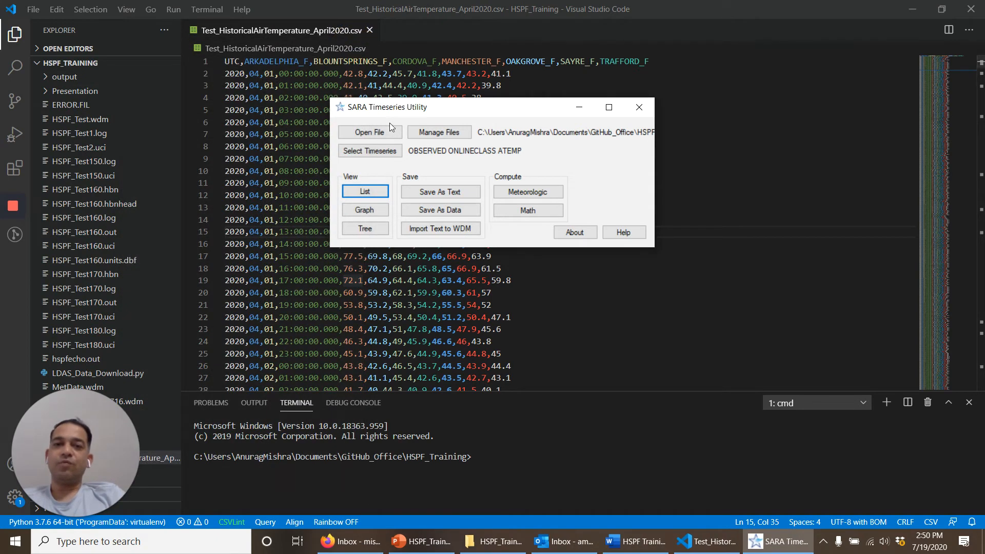
Step: Start saving the selected timeseries as data to a new or existing file of type WDM Time Series
left_click(450, 211)
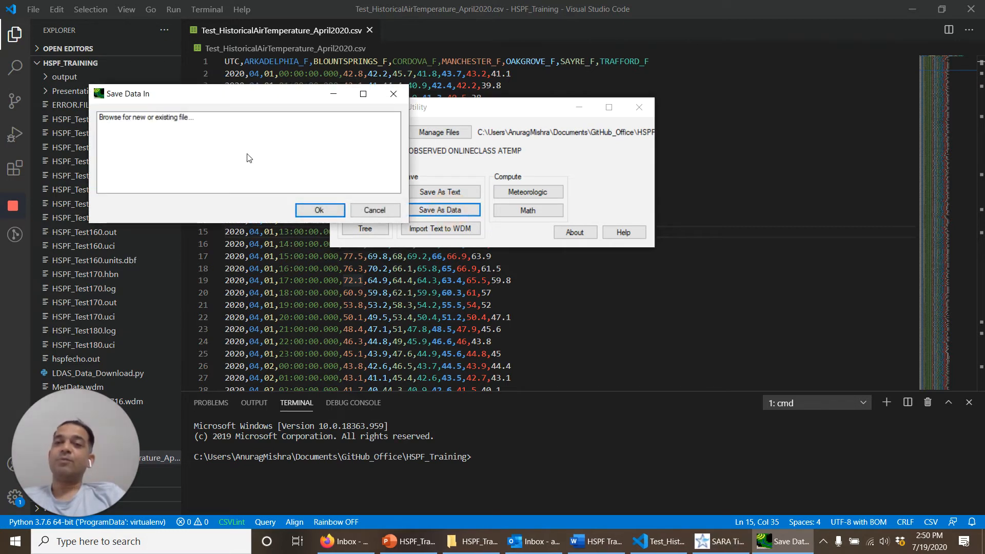
left_click(180, 118)
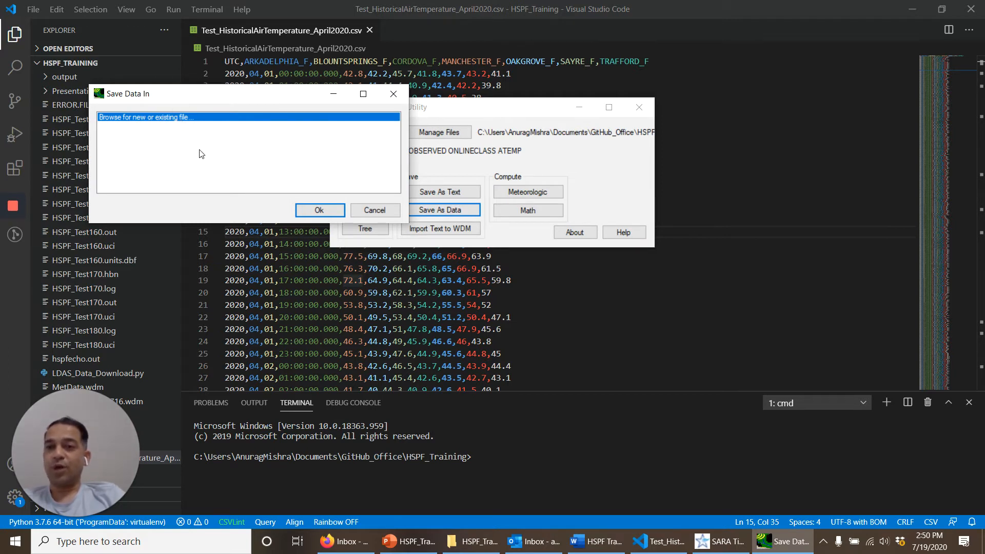
left_click(315, 210)
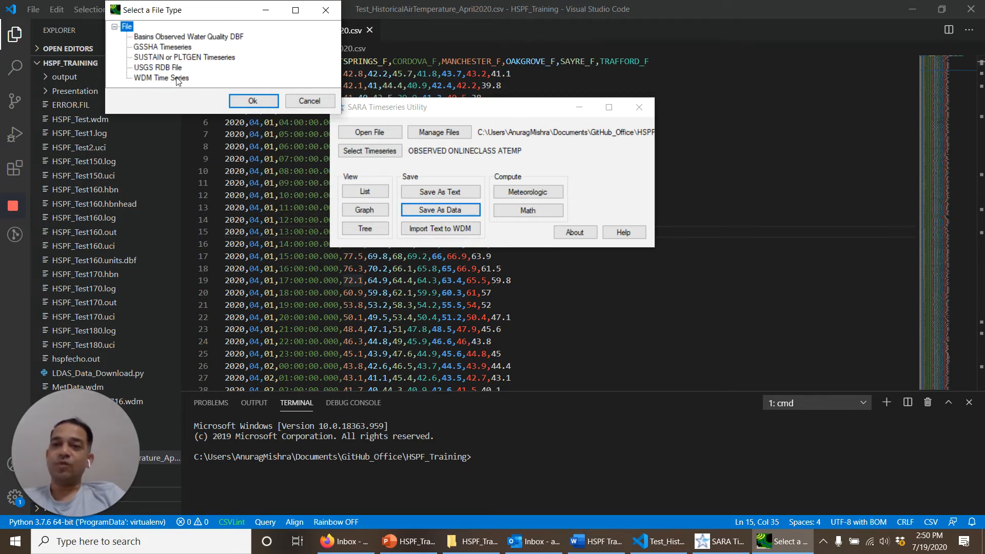
left_click(176, 78)
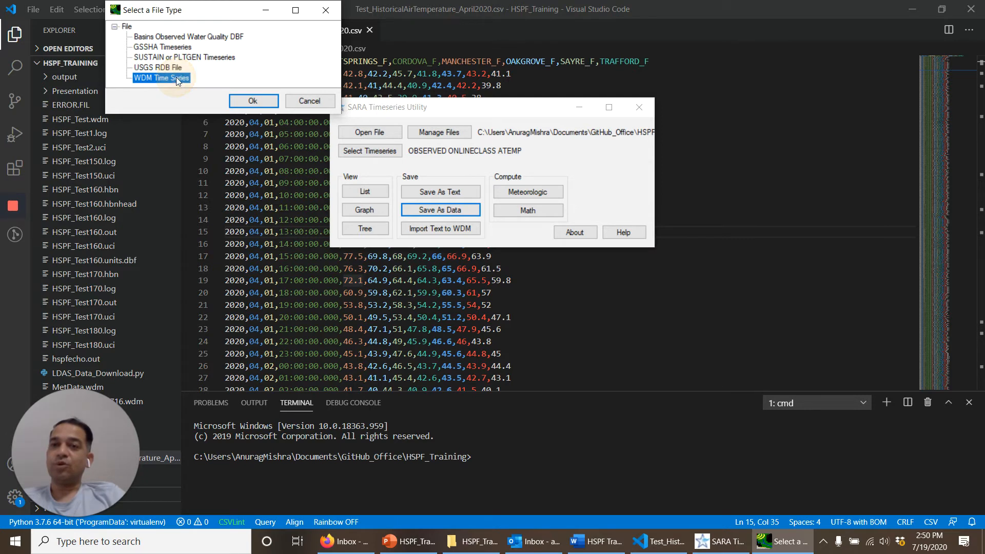
left_click(253, 101)
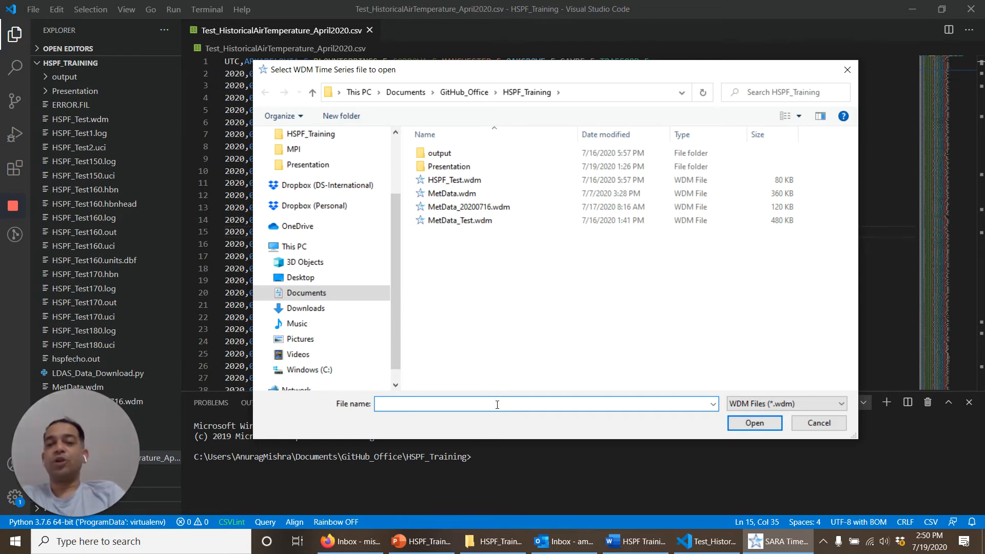
Step: Choose the existing MetData_20200716.wdm in the HSPF_Training folder as the destination file
type("Testi")
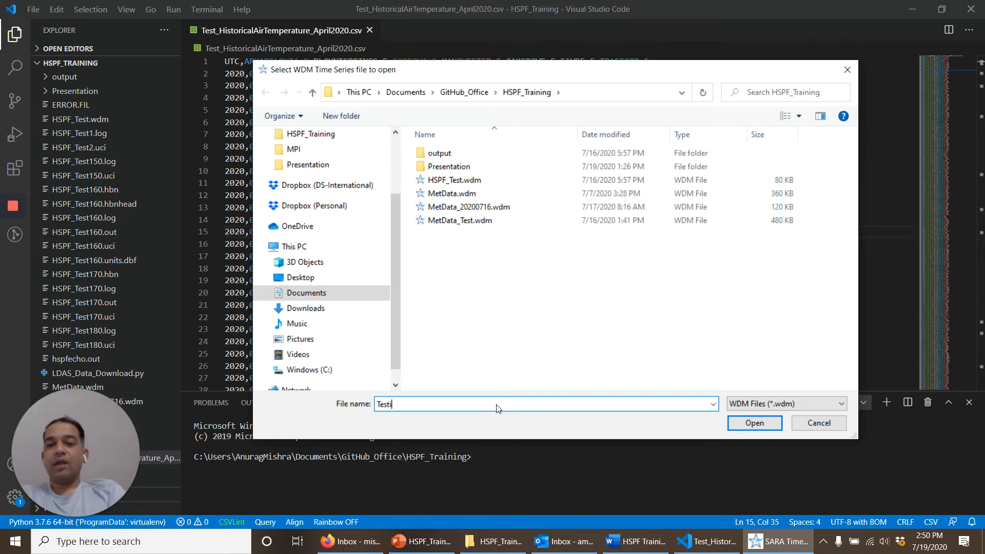
type("ngWhatever")
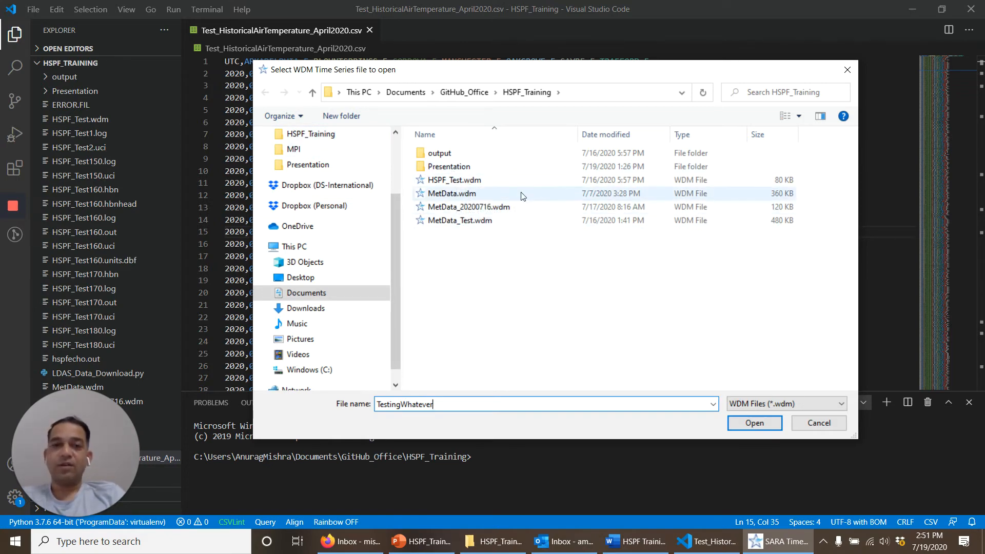
left_click(487, 207)
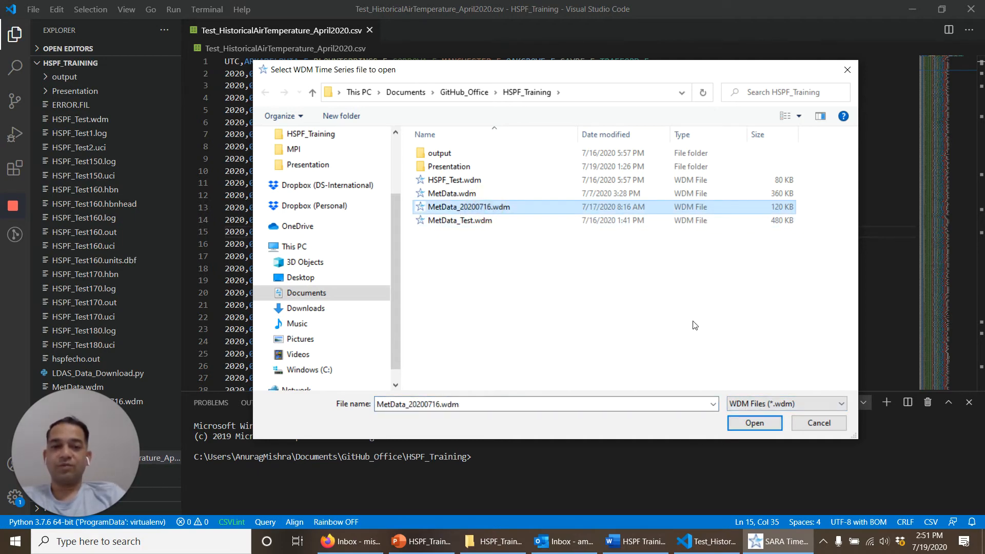
left_click(755, 421)
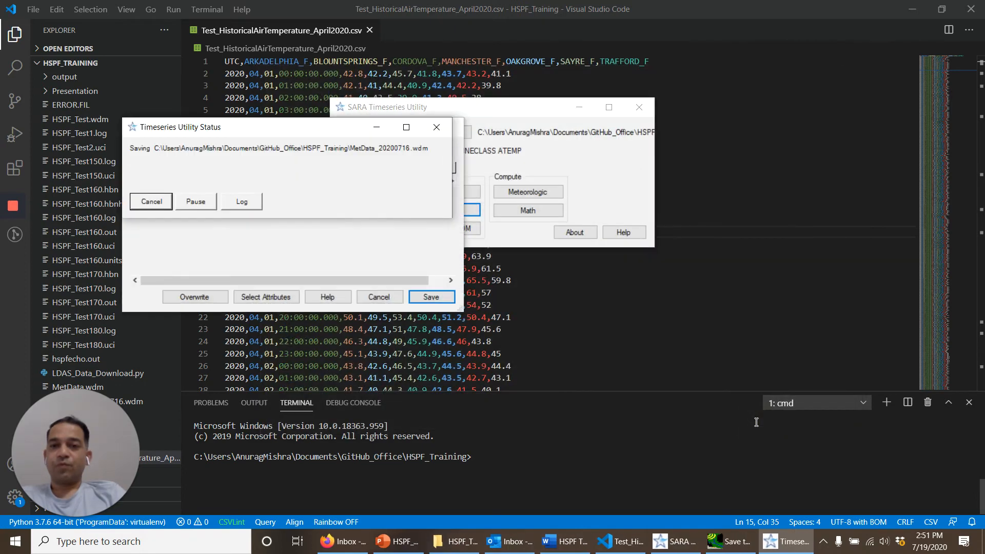
Step: Move the status window clear and enlarge the Save to WDM window to review the dataset's attributes
left_click_drag(317, 134, 694, 87)
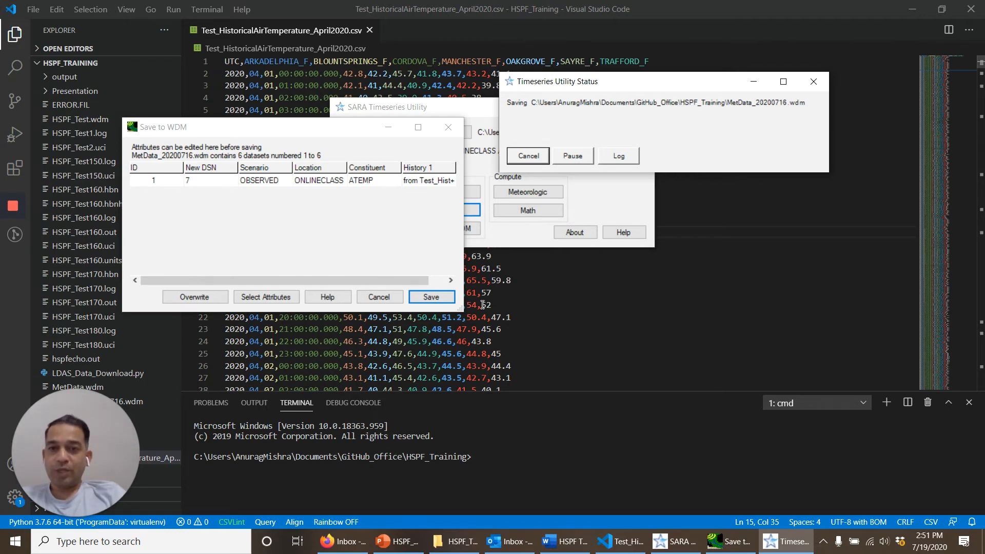
left_click(460, 308)
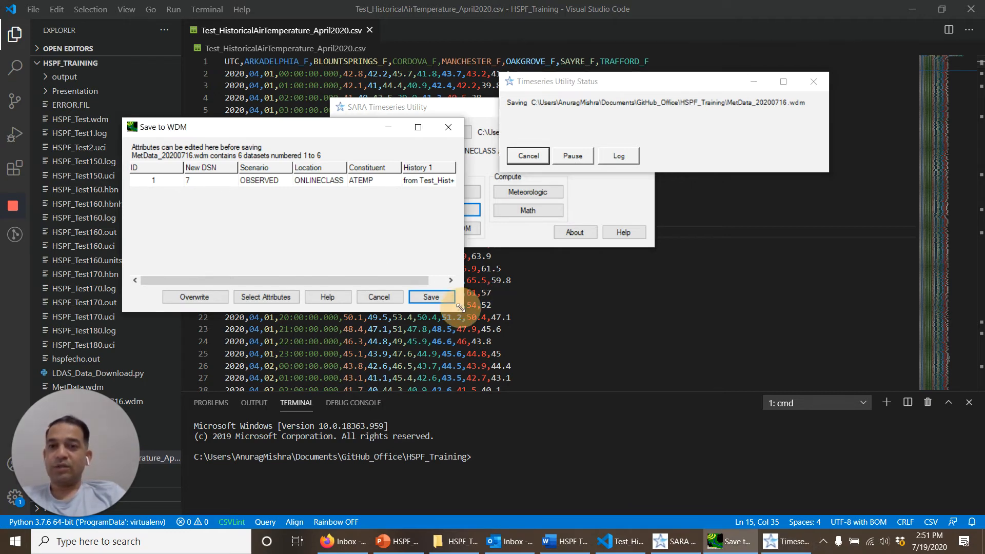
left_click_drag(460, 308, 611, 353)
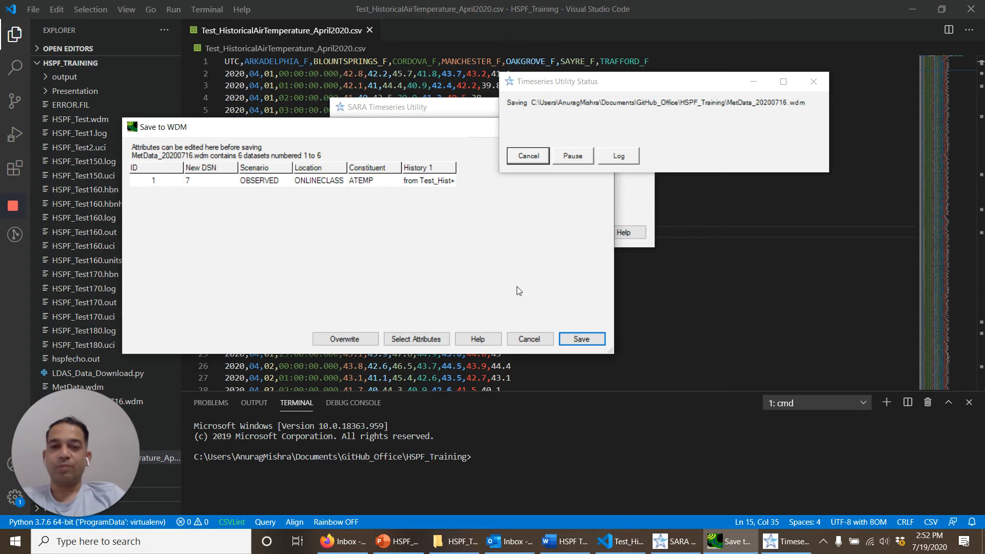
Step: Save the ONLINECLASS ATEMP dataset into MetData_20200716.wdm as DSN 7 and dismiss the save report
left_click(581, 338)
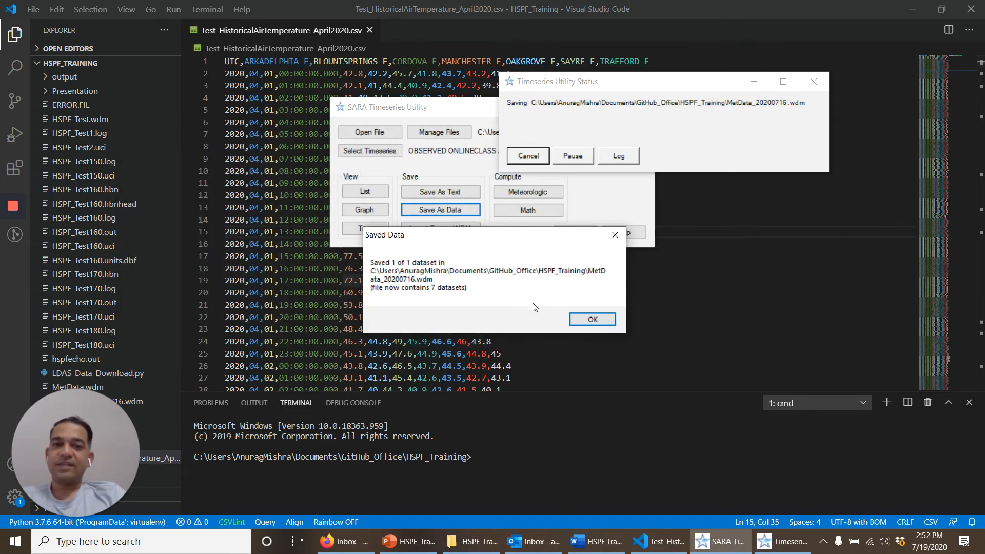
left_click(584, 320)
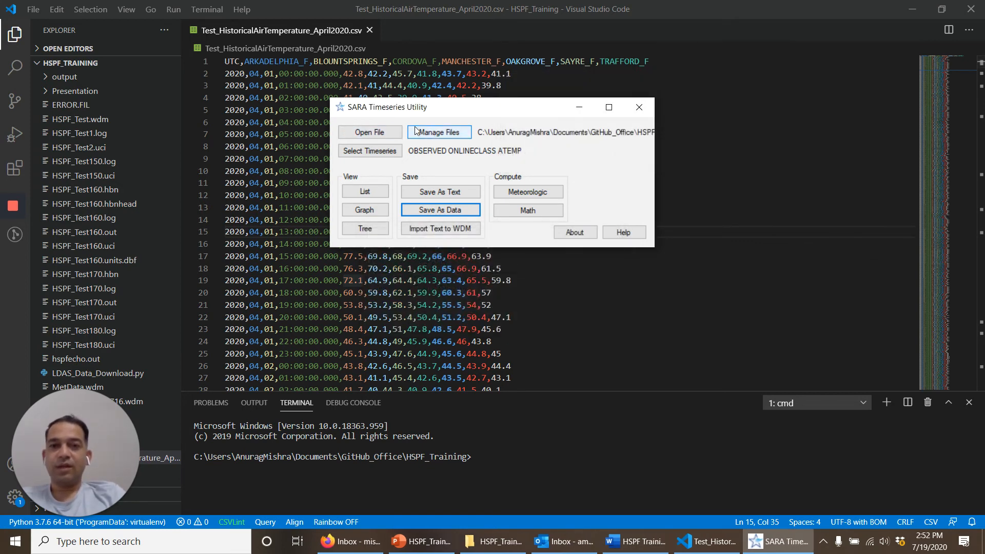
Step: Close all data files currently open in the timeseries utility through its file manager, and leave the manager
left_click(437, 132)
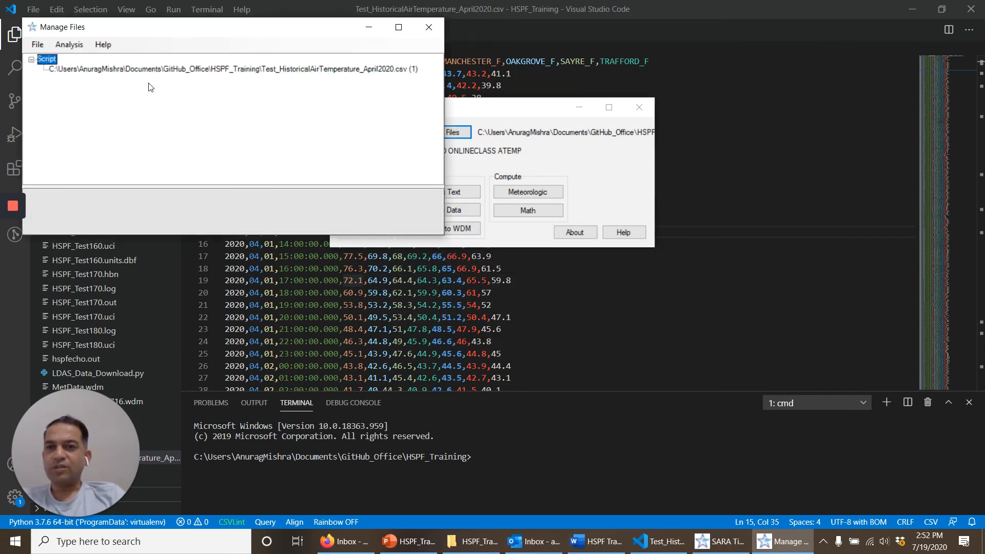
left_click(232, 71)
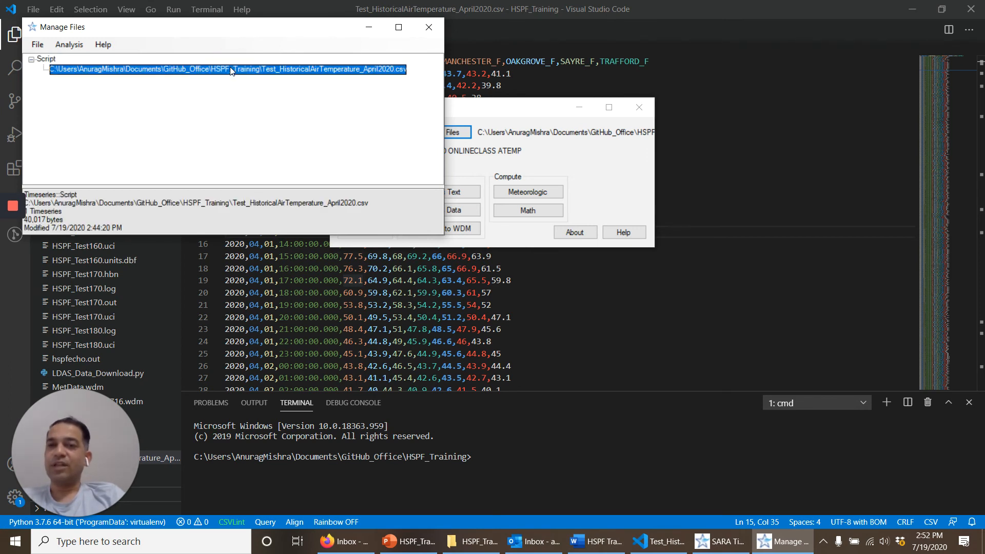
left_click(38, 44)
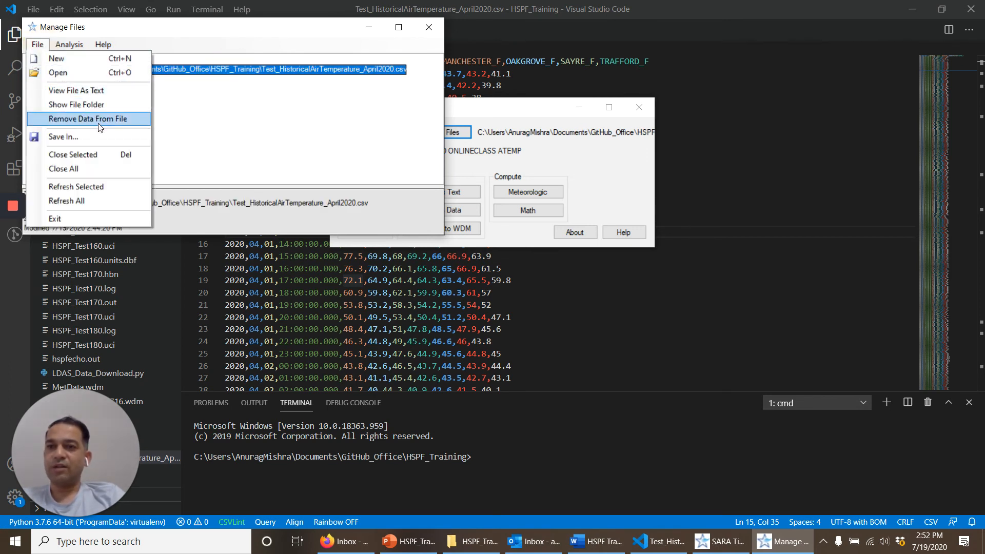
left_click(107, 168)
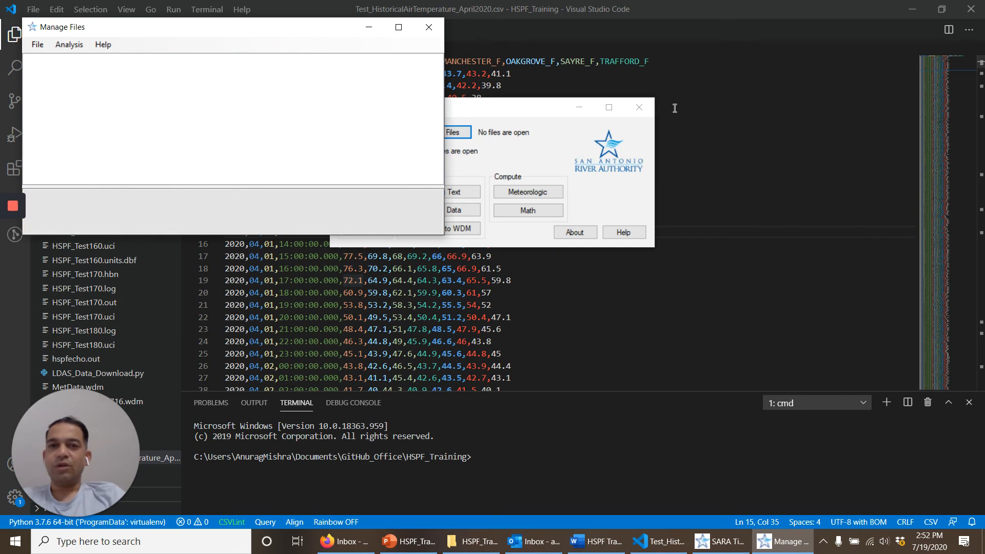
left_click(429, 27)
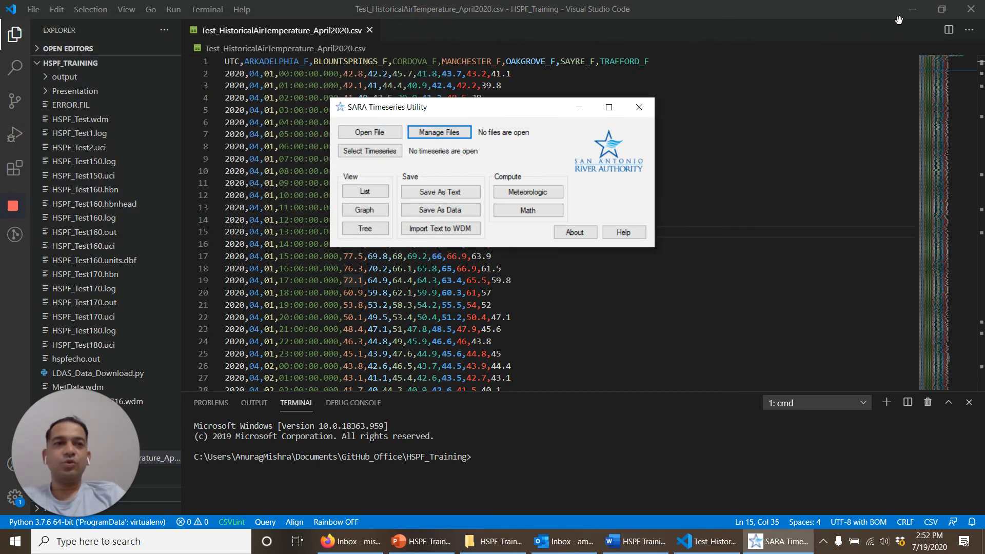
Step: Load MetData_20200716.wdm from the HSPF_Training folder into the timeseries utility and select its OBSERVED ONLINECL ATEMP timeseries
left_click(918, 13)
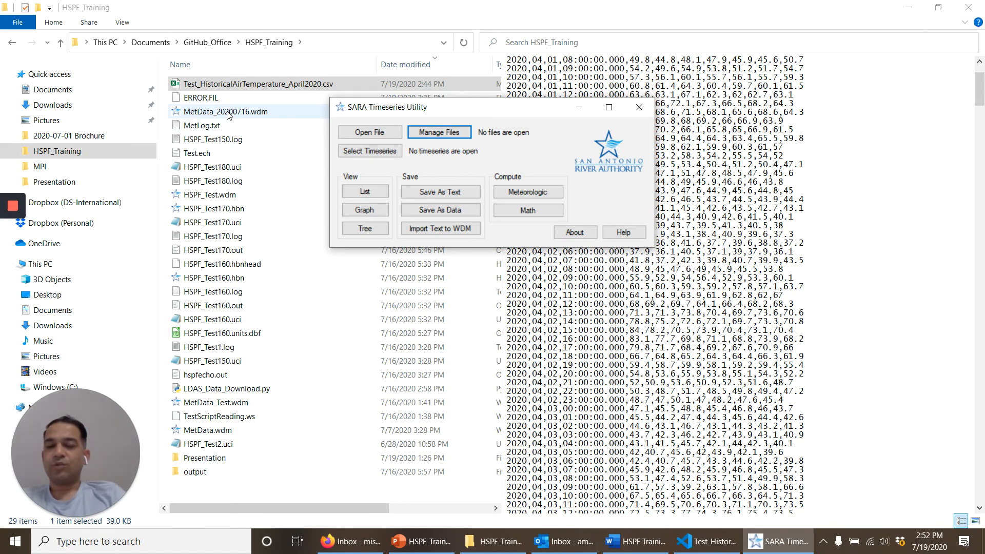
left_click_drag(228, 115, 511, 177)
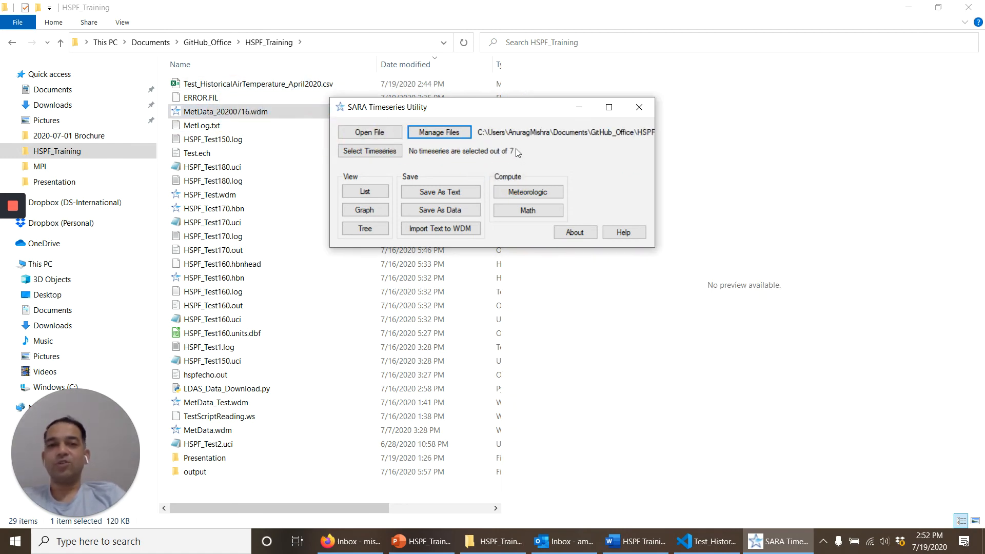
left_click(381, 152)
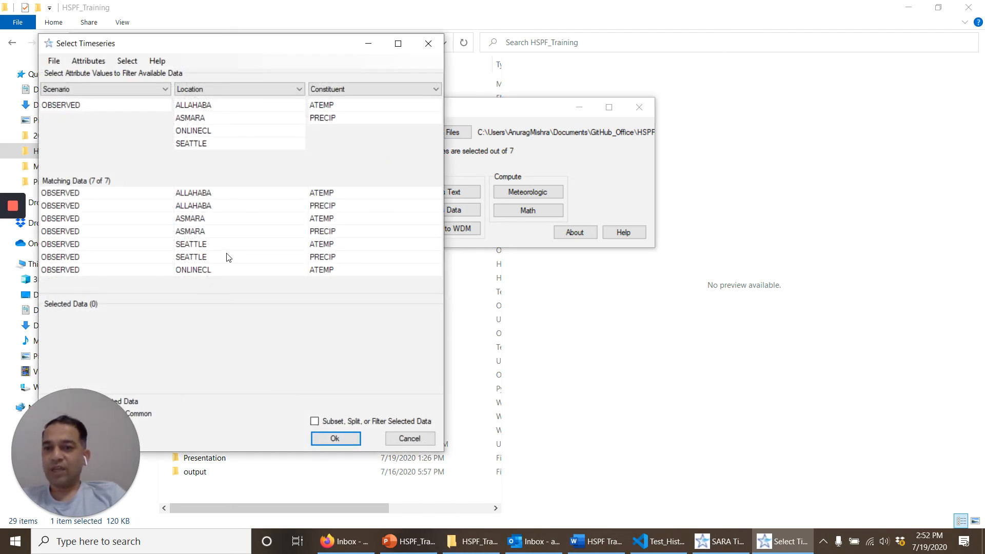
left_click(212, 271)
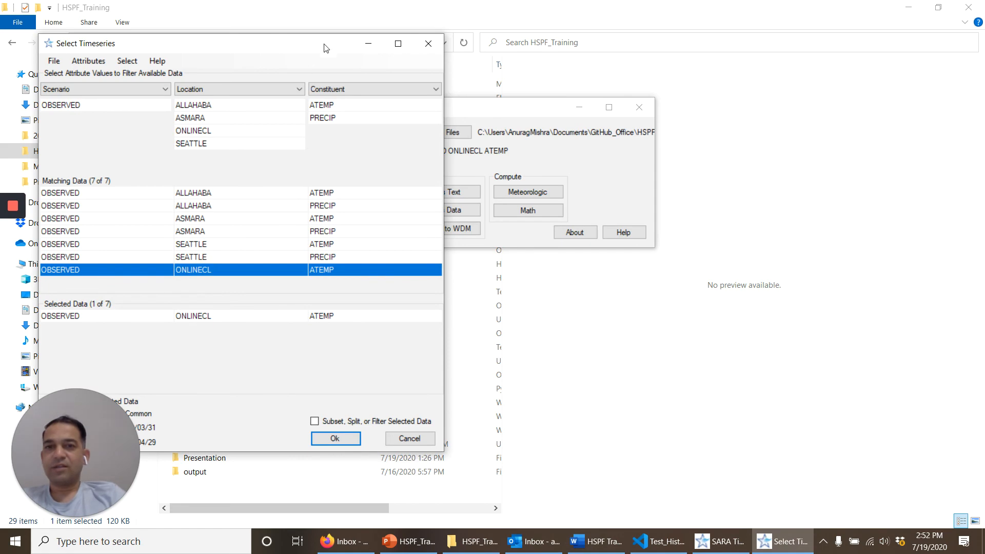
left_click_drag(328, 41, 537, 23)
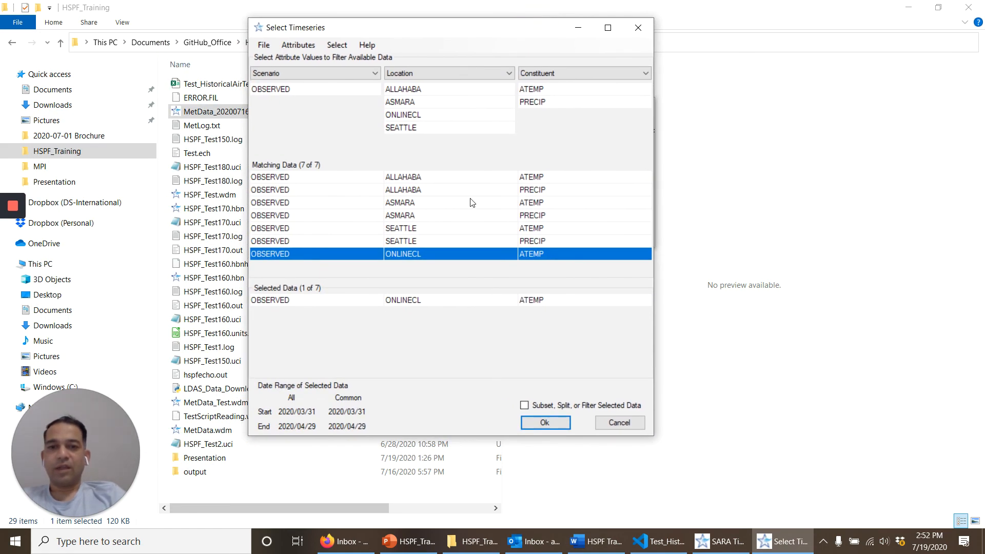
left_click(556, 423)
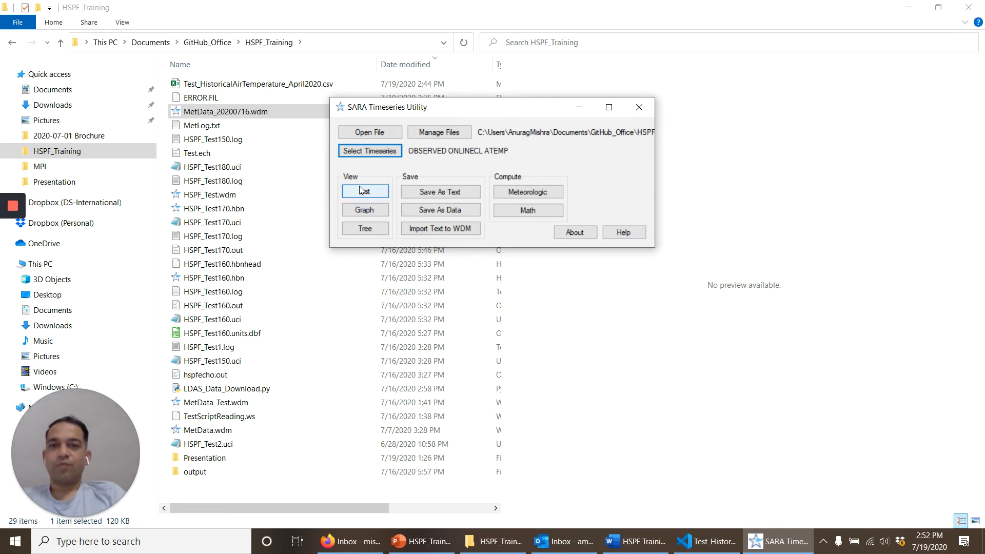
Step: List the ONLINECL ATEMP timeseries to check its saved hourly values, and close the list and the timeseries utility
left_click(362, 191)
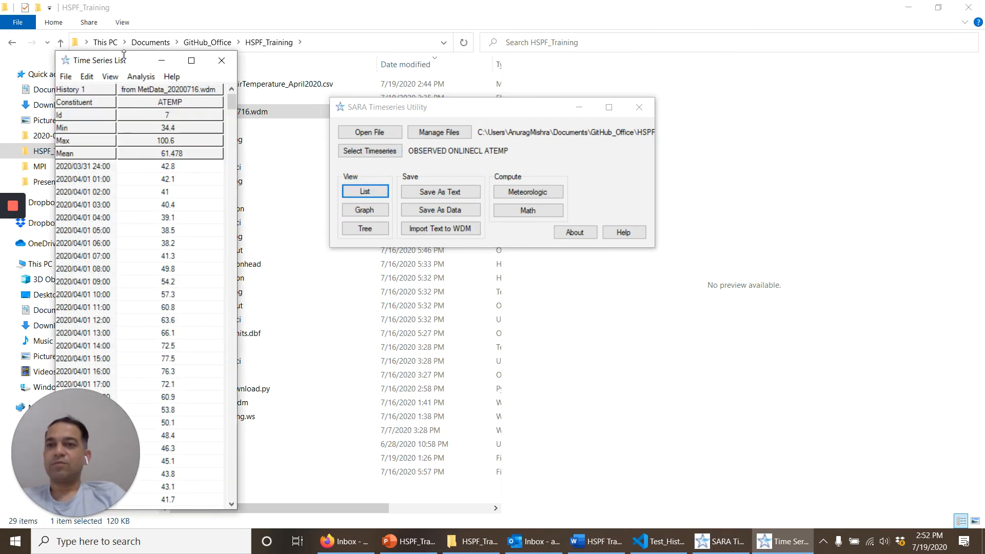
left_click_drag(132, 64, 310, 55)
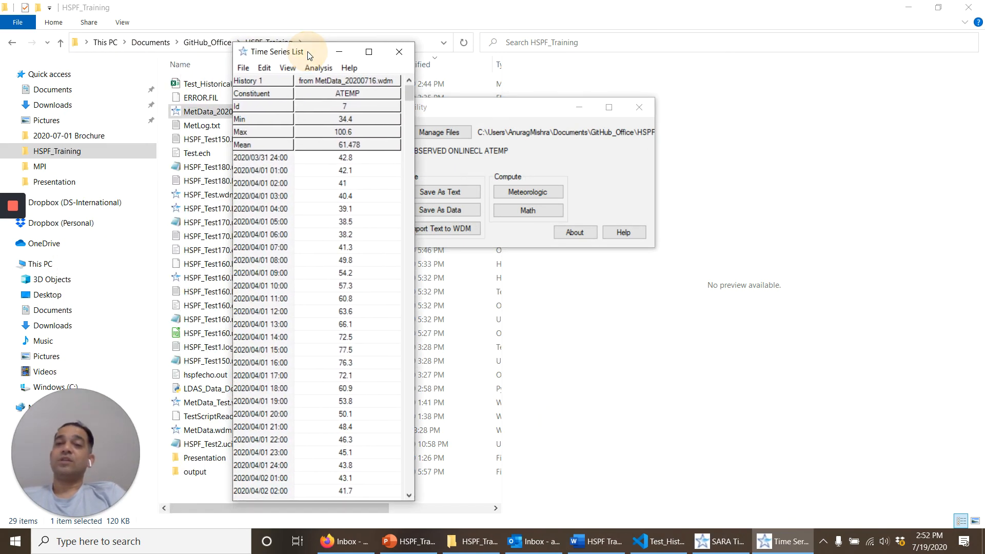
left_click(399, 52)
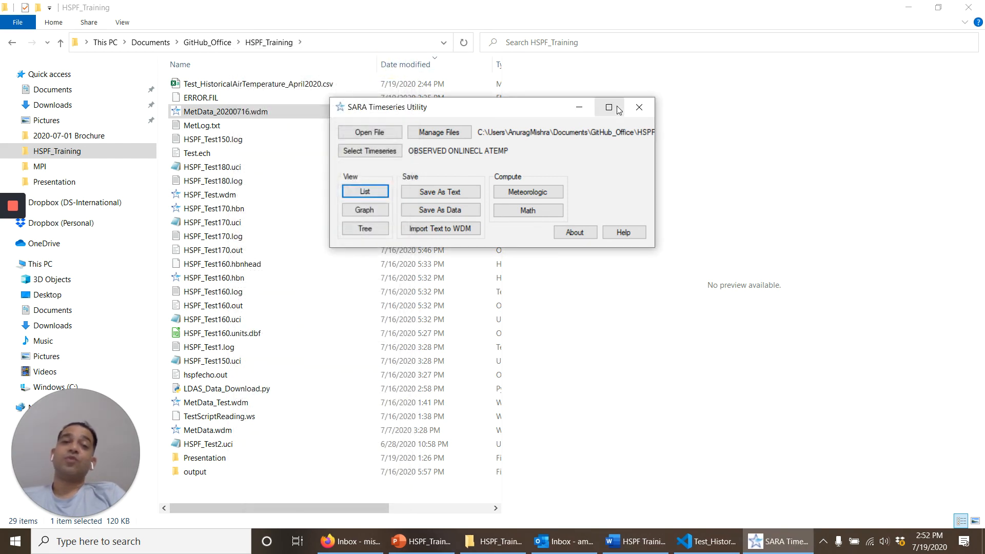
left_click(639, 107)
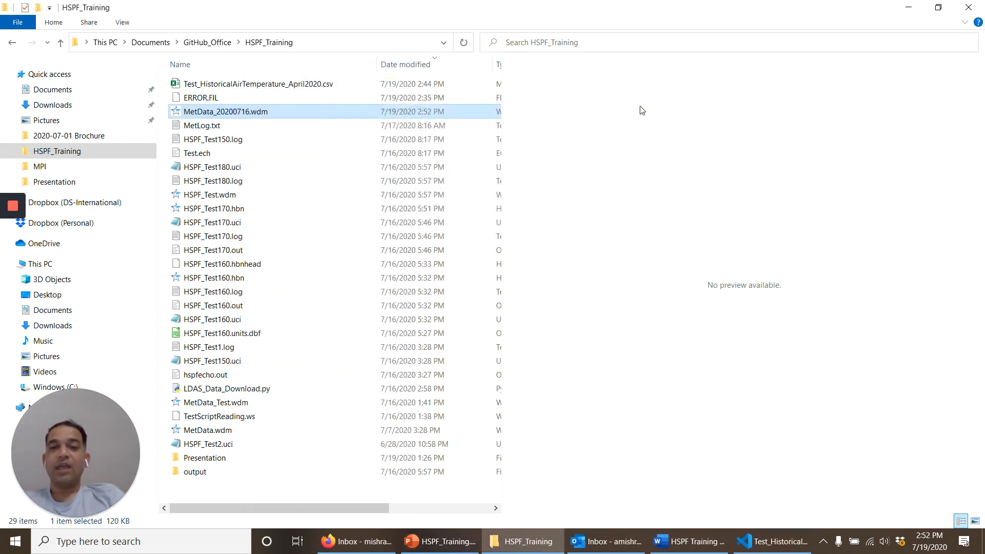